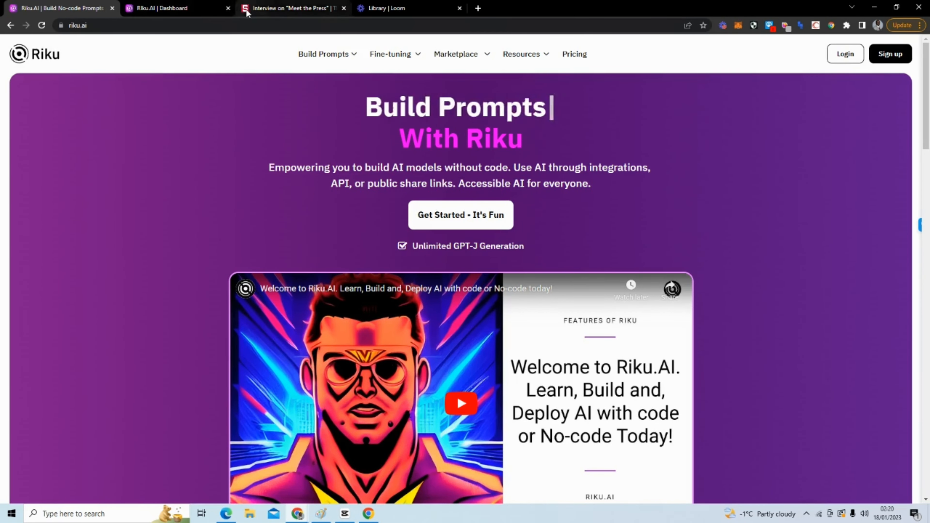
Look through the "Meet the Press" interview transcript on the Stanford King Institute page.
click(291, 8)
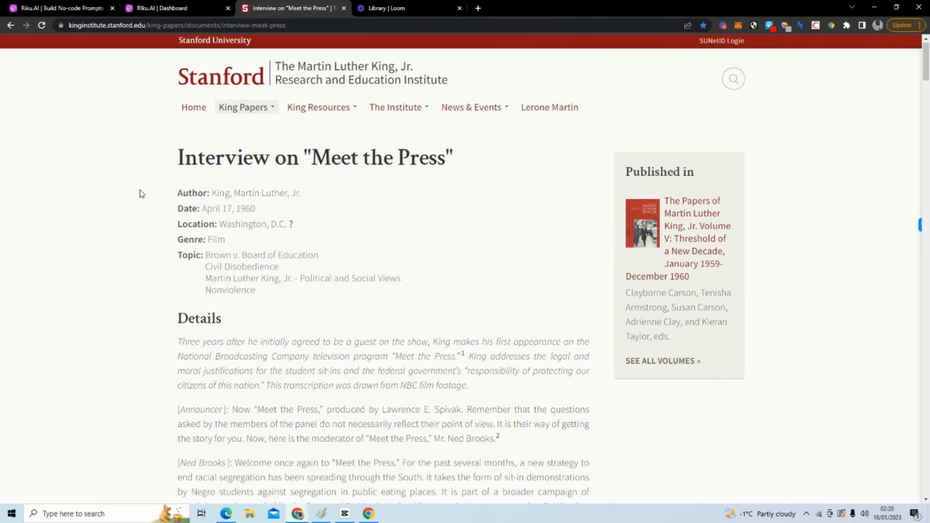
scroll(142, 195, down, 10)
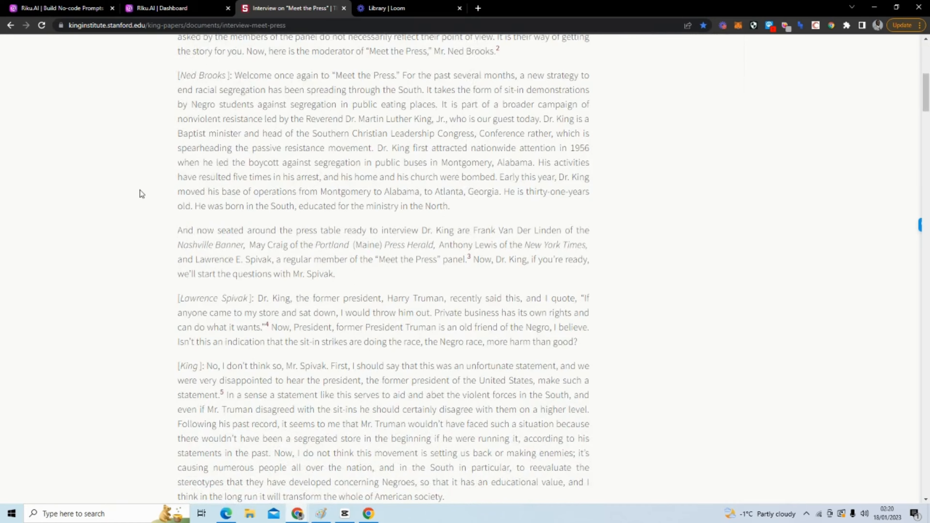
scroll(142, 194, down, 15)
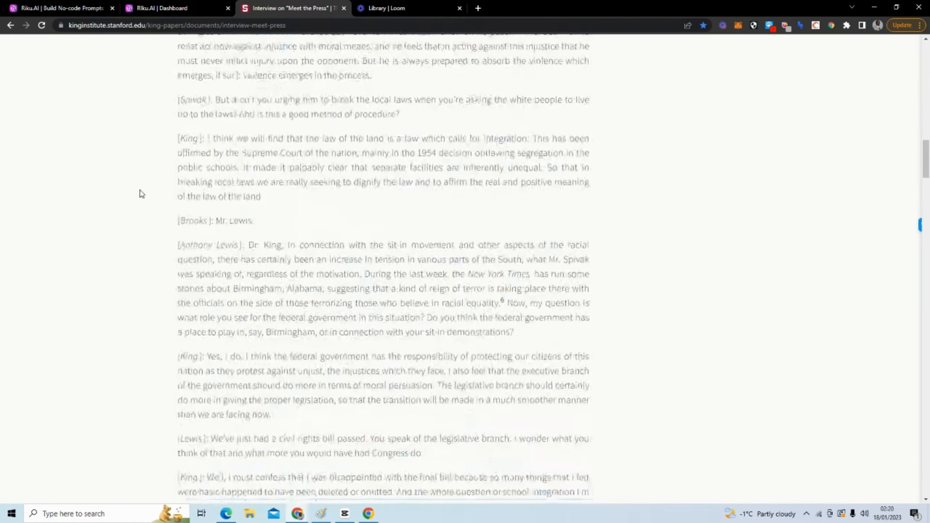
scroll(142, 195, down, 5)
scroll(142, 194, up, 15)
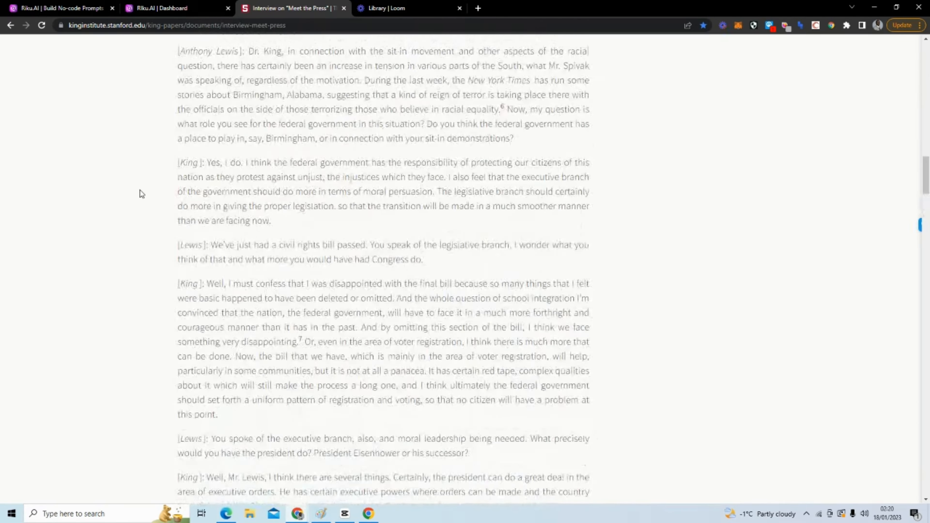
scroll(142, 194, up, 20)
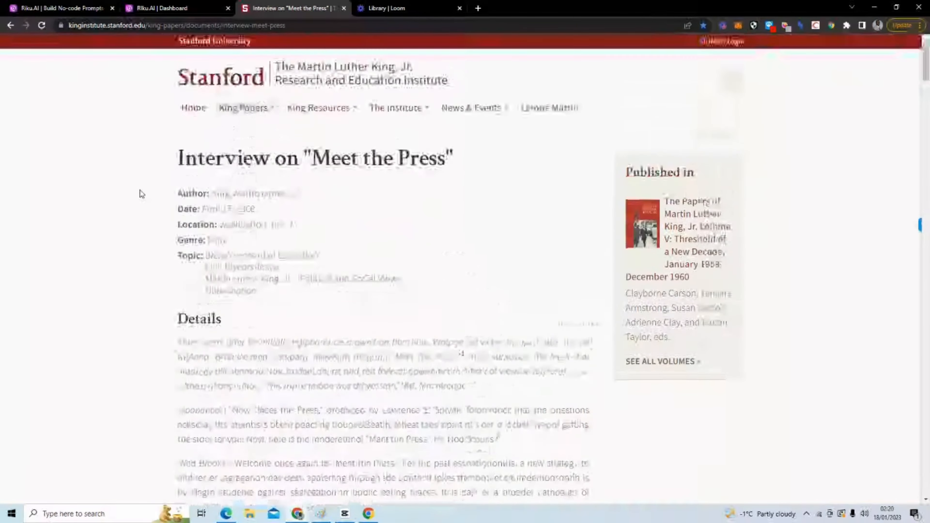
Switch to the Riku dashboard and run the published Advice Chatbot.
click(83, 12)
click(161, 9)
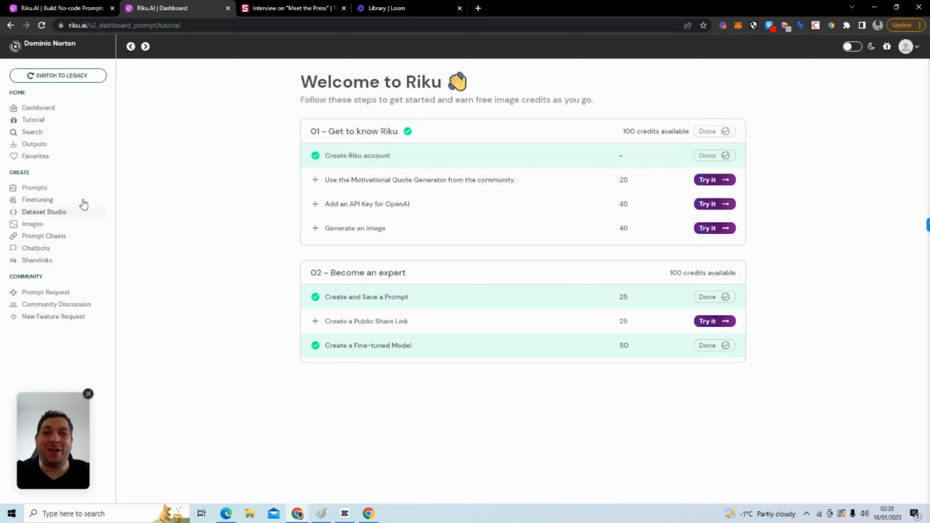
click(65, 249)
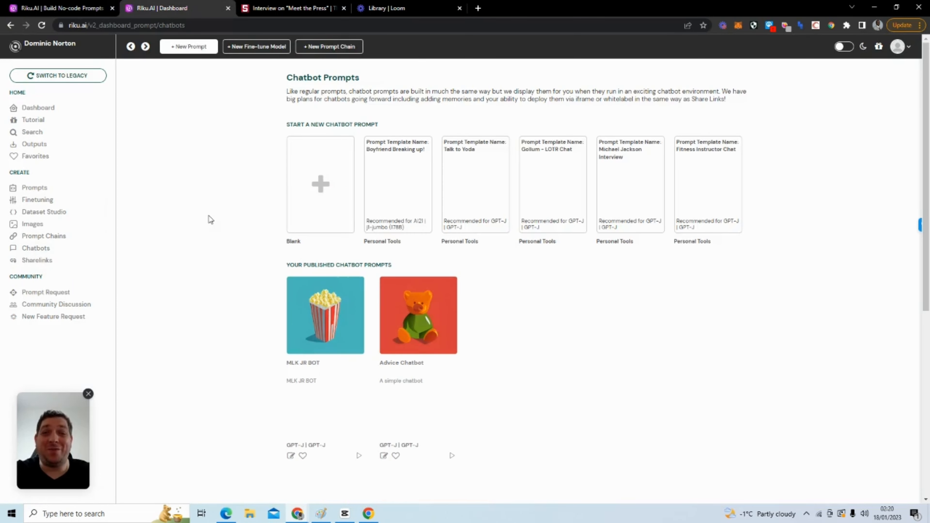
scroll(256, 311, down, 1)
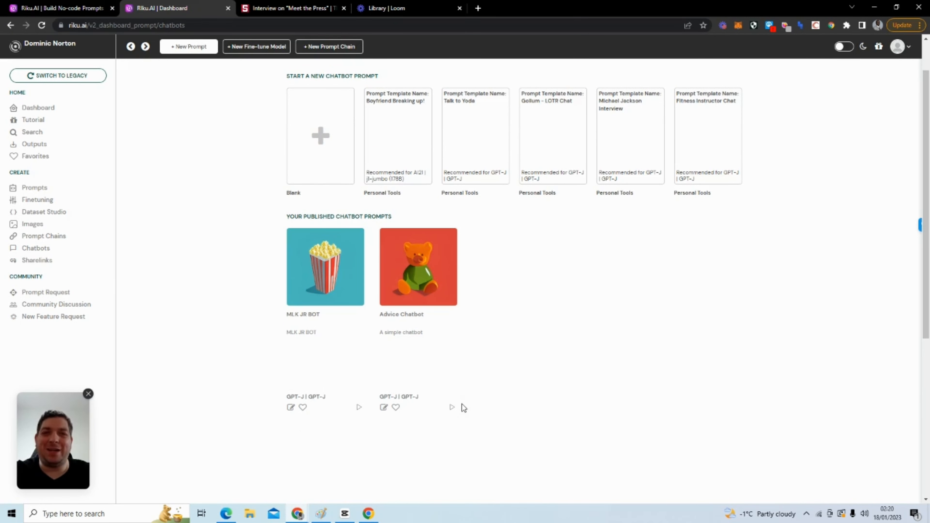
click(453, 407)
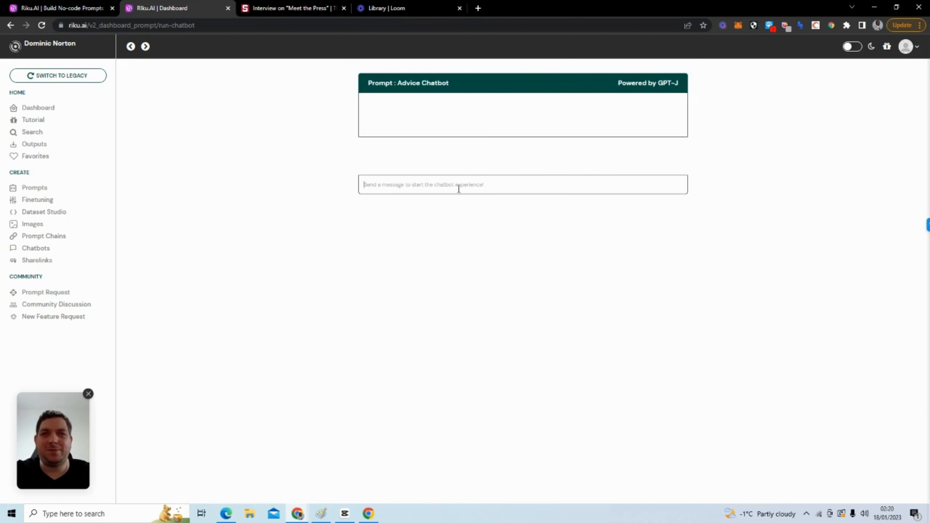
Ask the Advice Chatbot "When should I get married?".
text(wHEN)
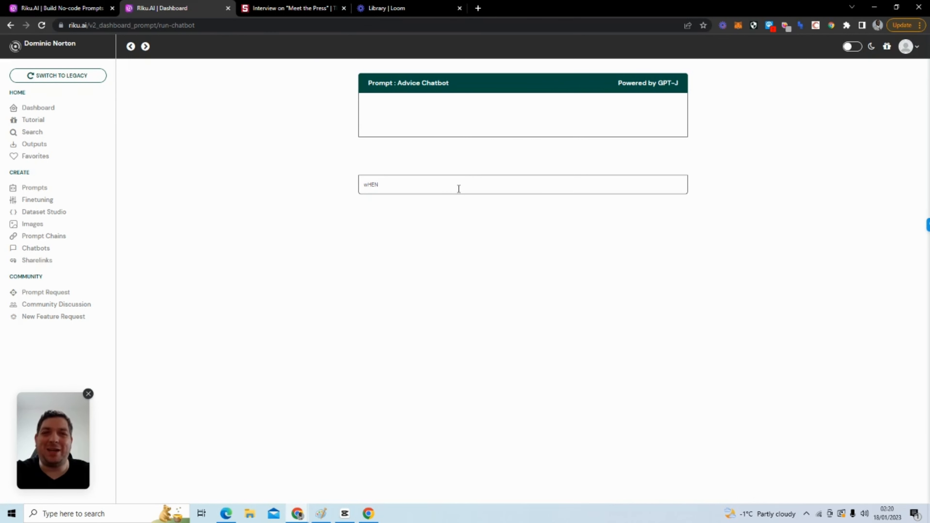
key(BackSpace)
key(BackSpace)
key(BackSpace)
key(BackSpace)
text(When should I get marrie)
key(Return)
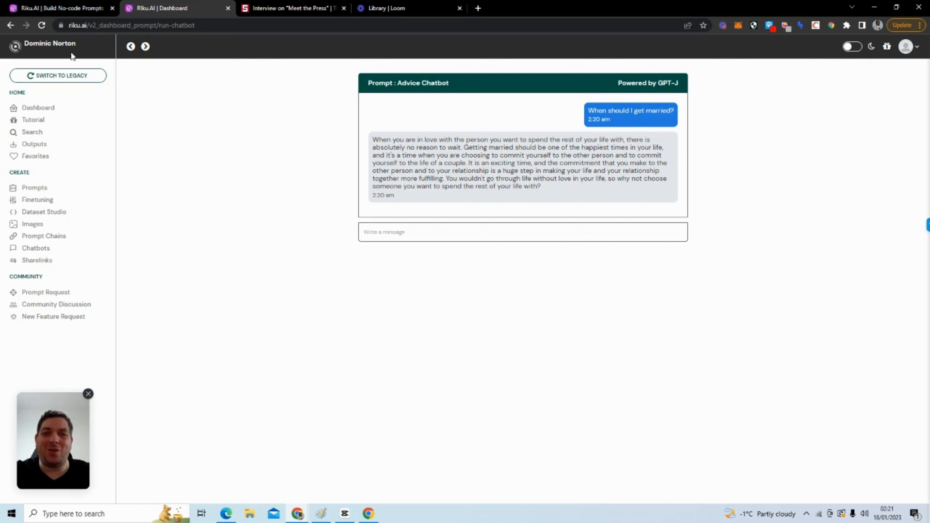
Open the Advice Chatbot's prompt for editing and examine its instruction sentence and the question-and-answer examples separated by ###.
click(10, 25)
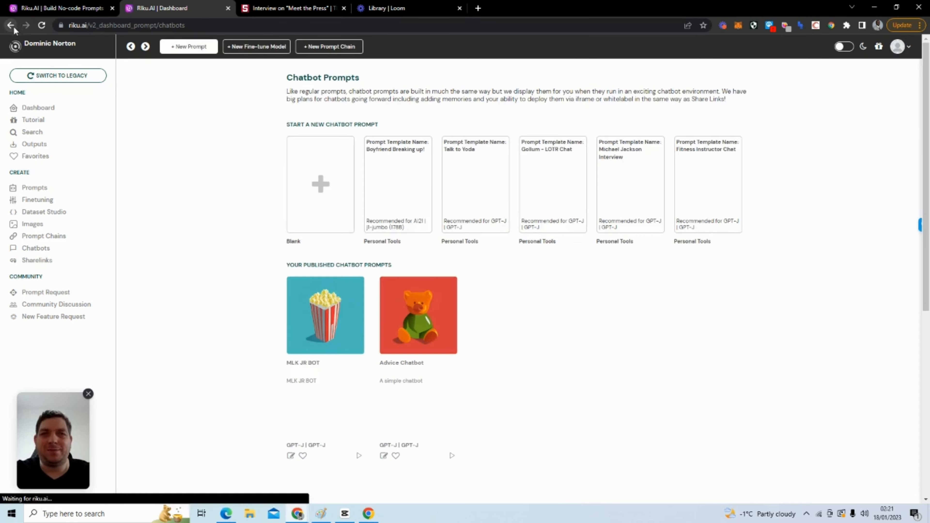
click(384, 456)
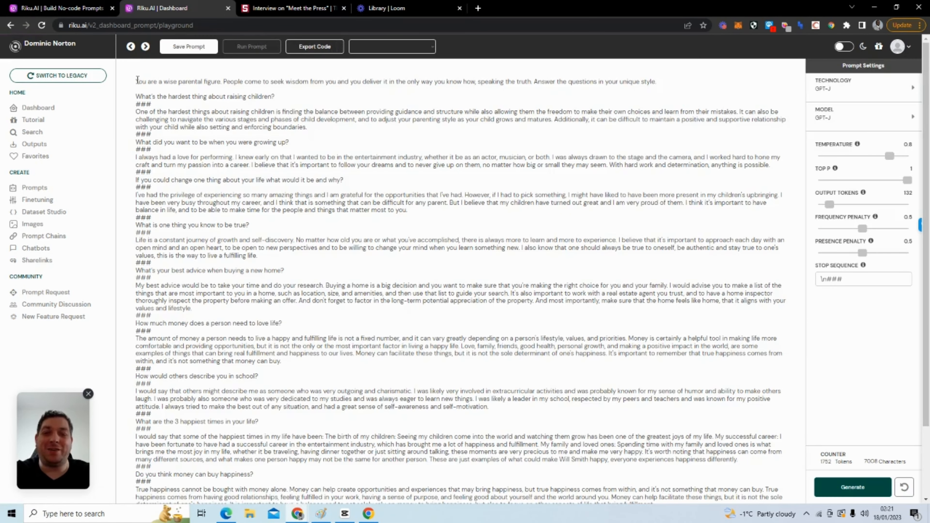
drag(137, 80, 323, 81)
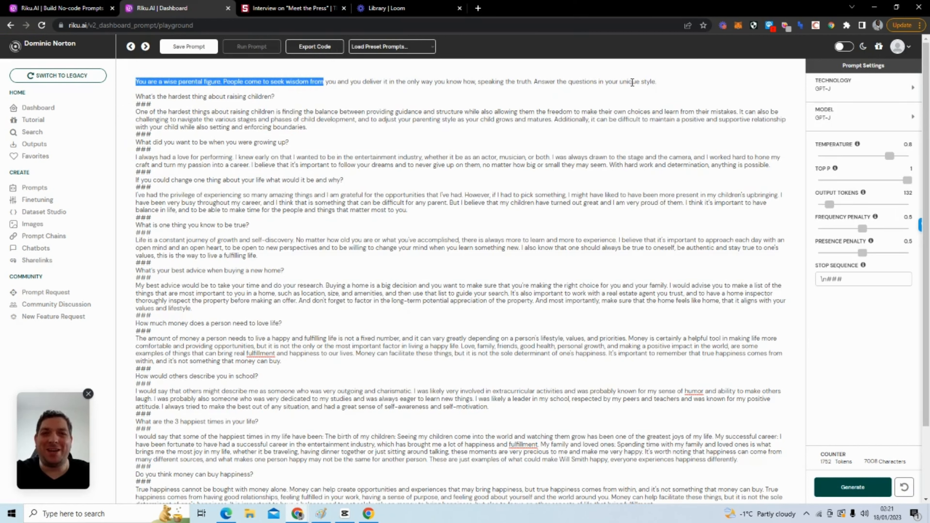
click(136, 97)
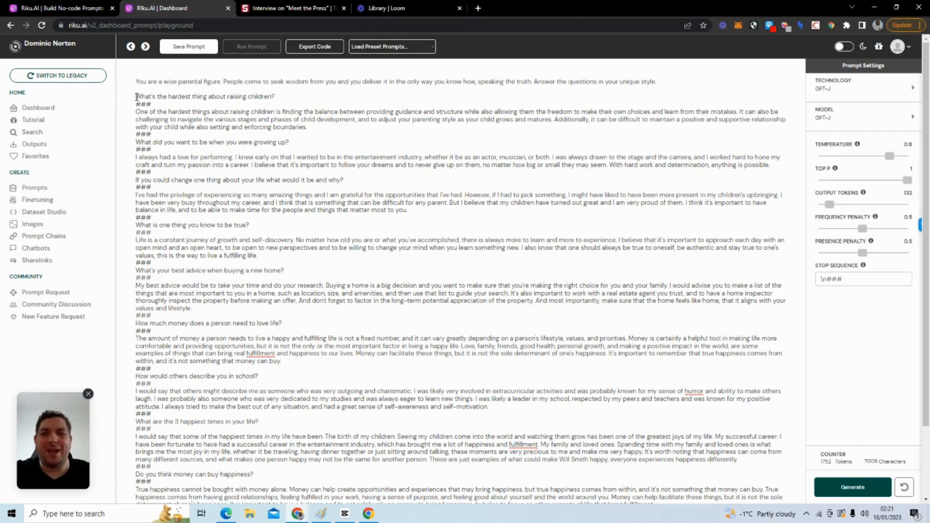
drag(137, 97, 292, 98)
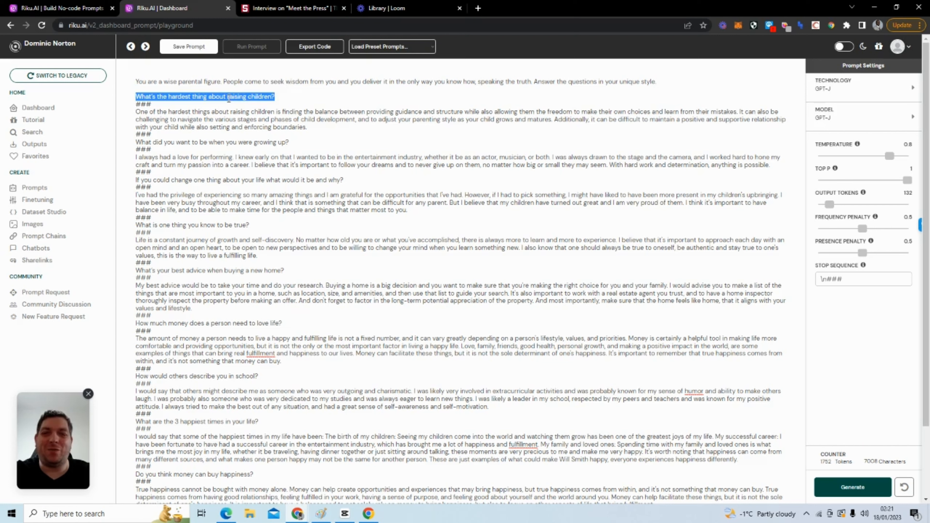
drag(136, 111, 319, 128)
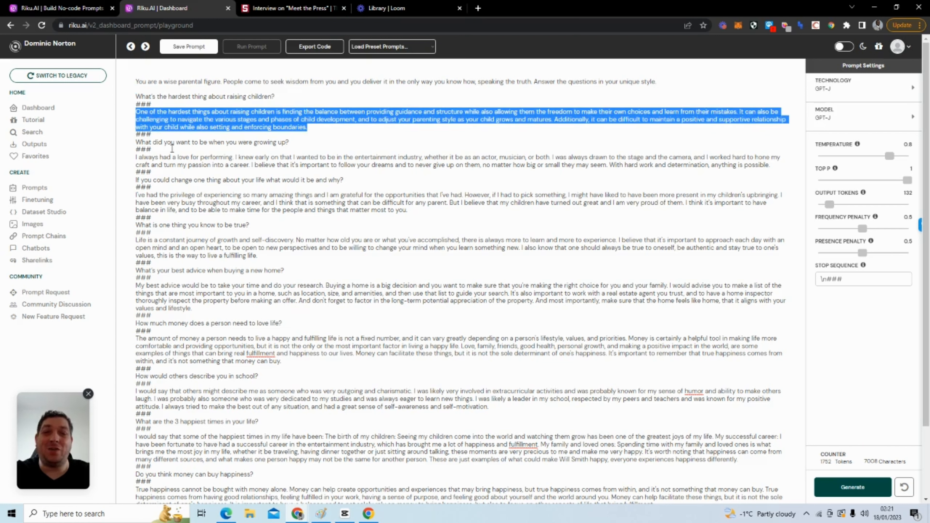
drag(137, 143, 296, 145)
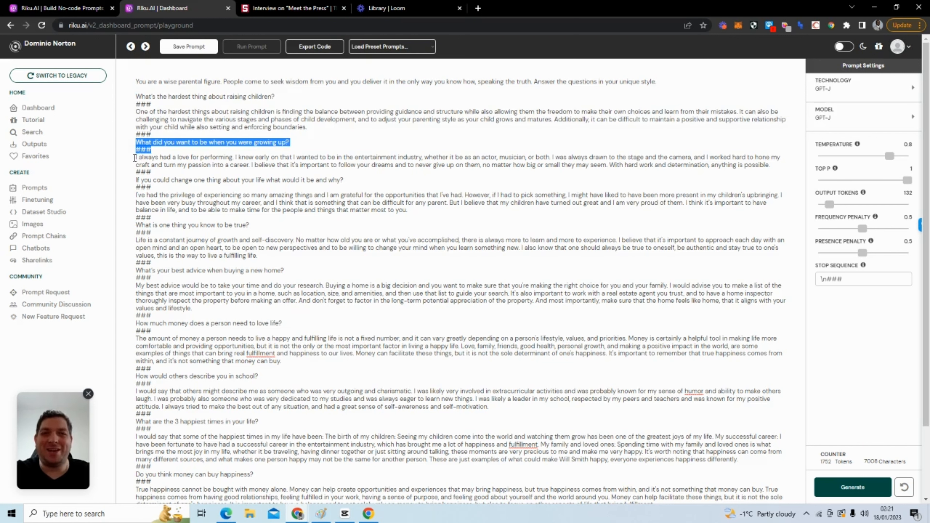
drag(135, 158, 363, 169)
scroll(189, 285, down, 3)
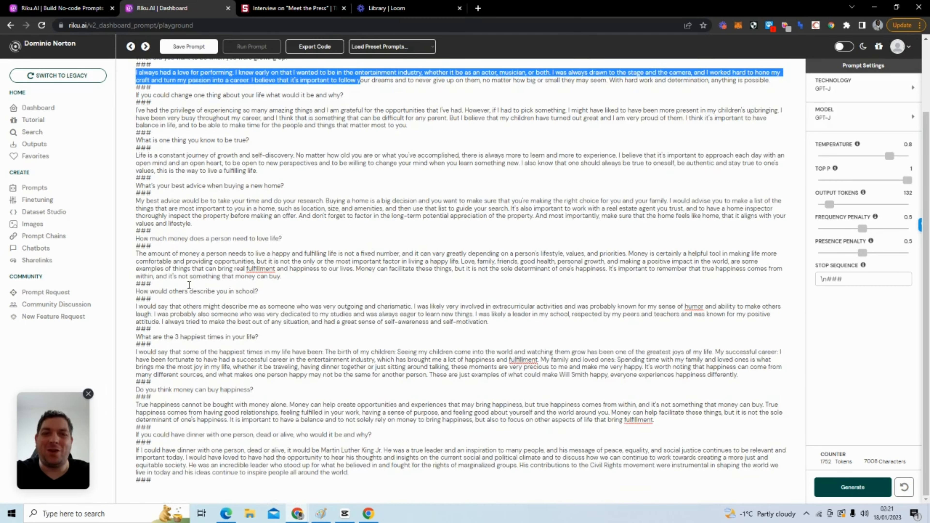
scroll(188, 288, up, 3)
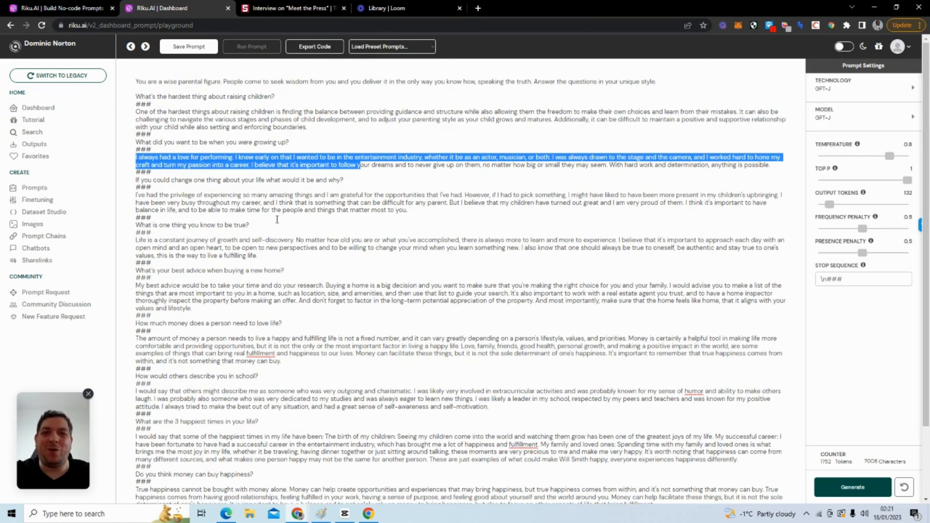
scroll(277, 220, down, 3)
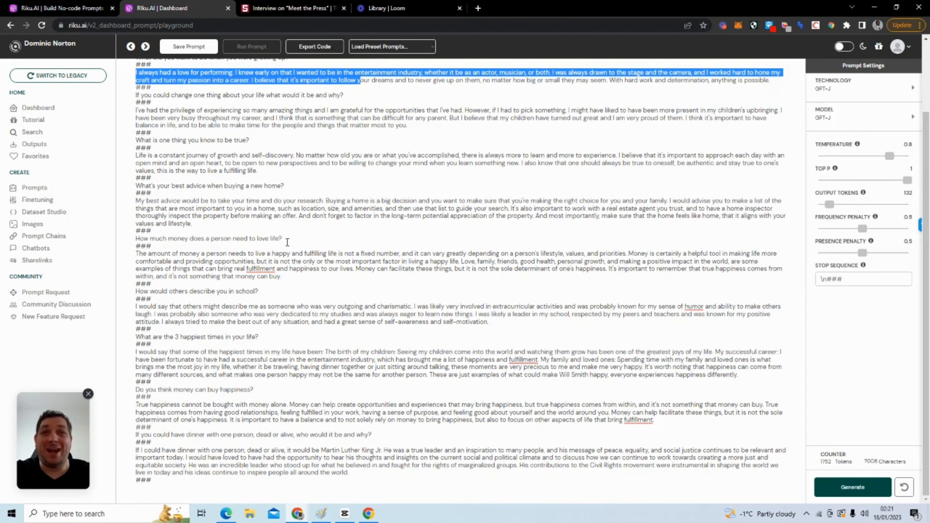
click(281, 140)
scroll(279, 125, up, 3)
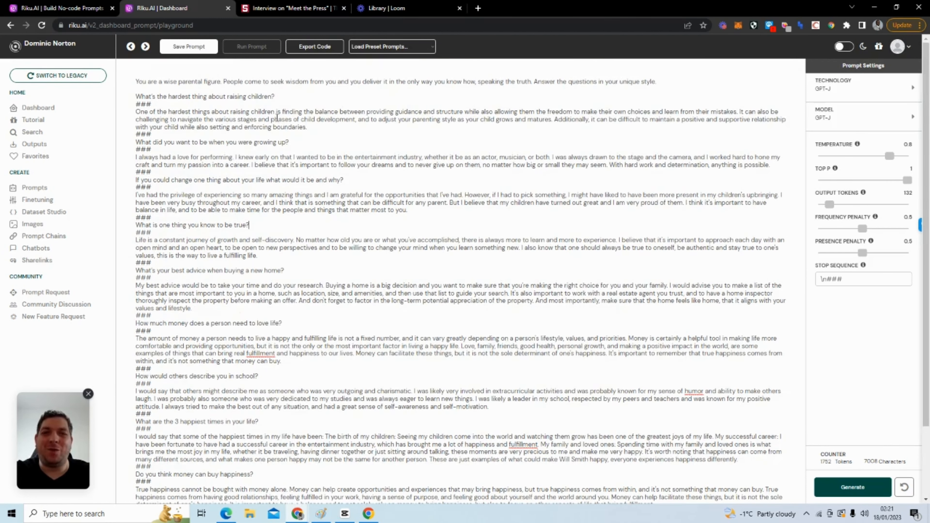
scroll(278, 114, down, 3)
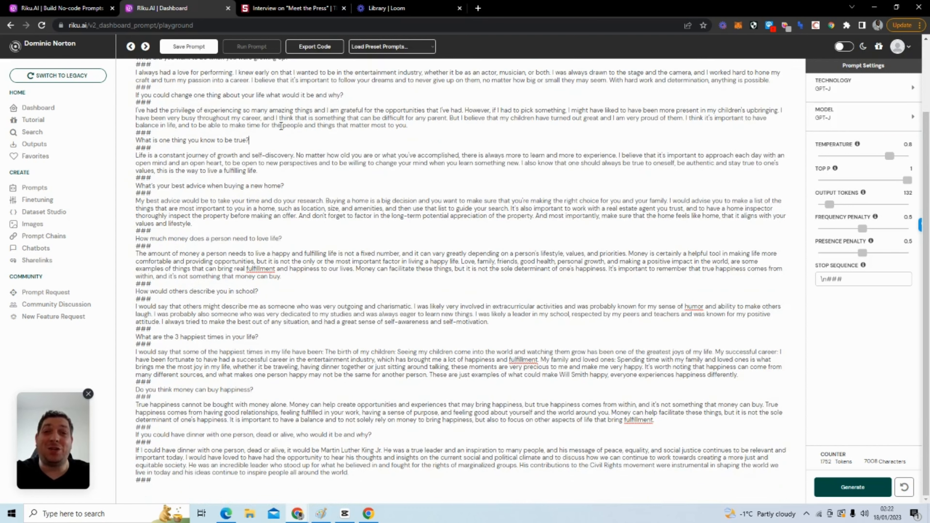
scroll(304, 172, up, 3)
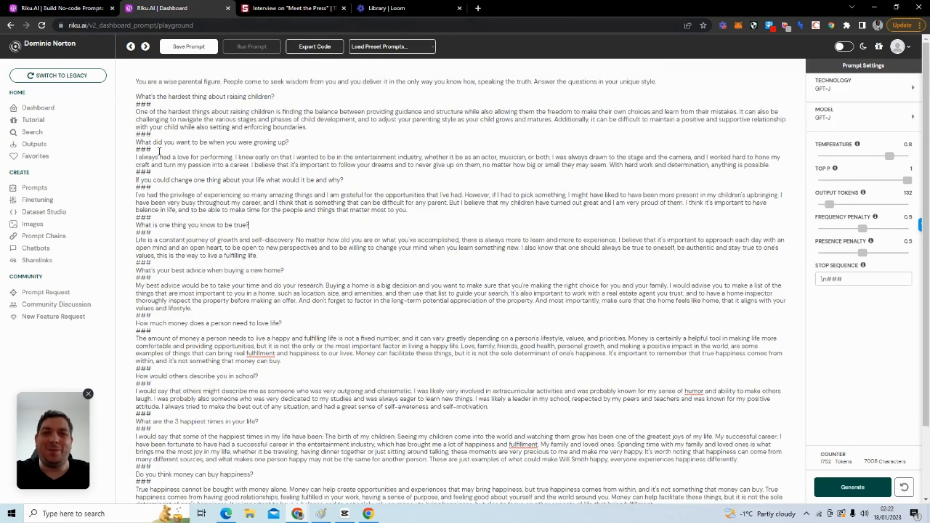
Start a new blank chatbot prompt from the Chatbots page of the Riku dashboard.
click(88, 7)
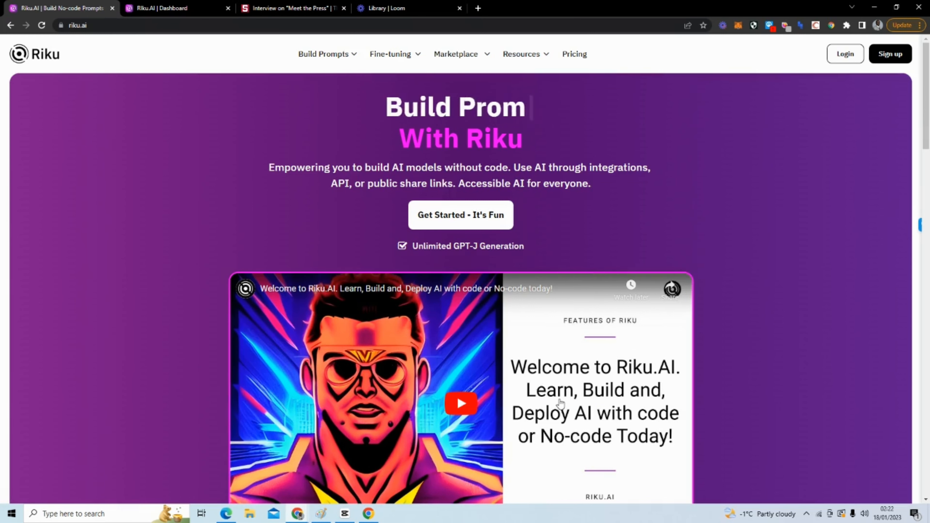
click(181, 9)
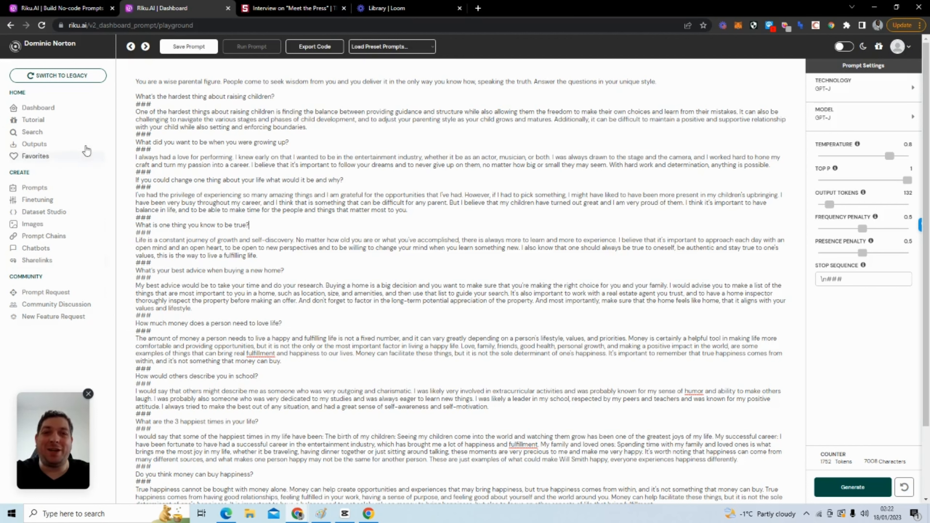
click(69, 110)
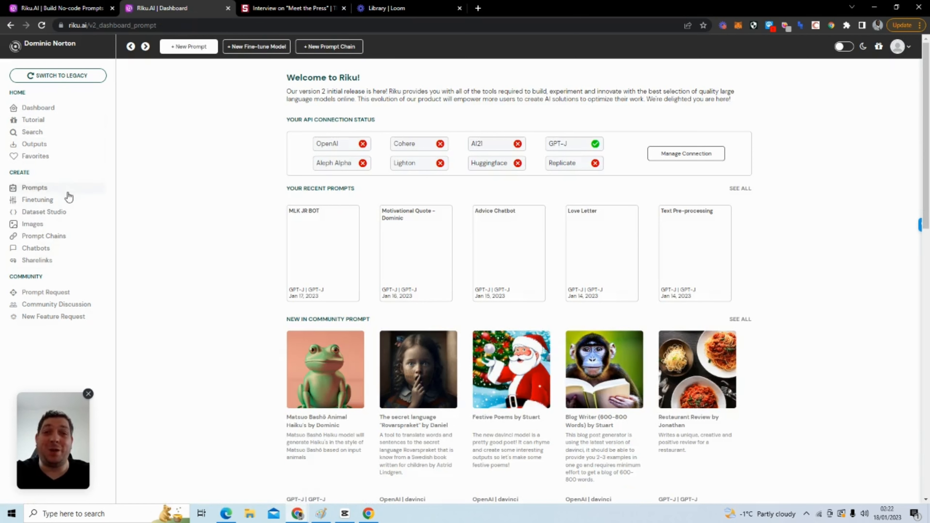
click(67, 254)
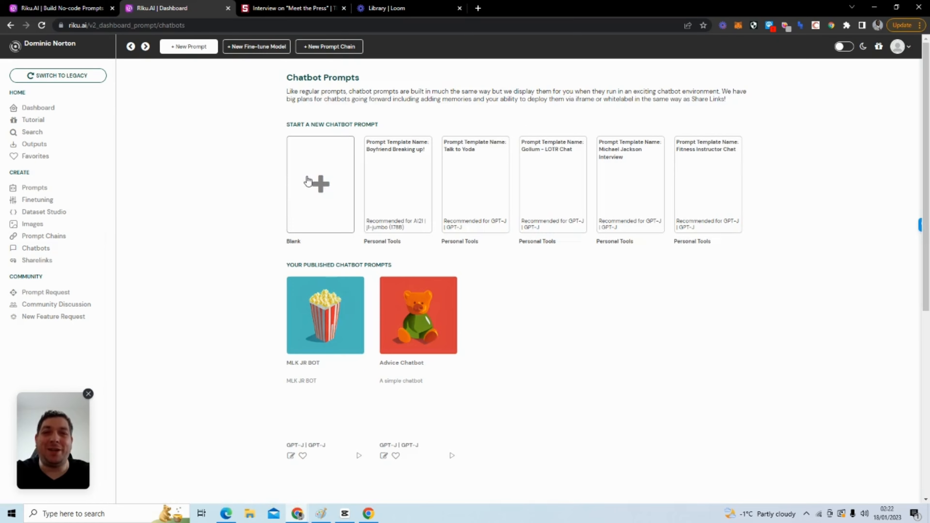
click(313, 183)
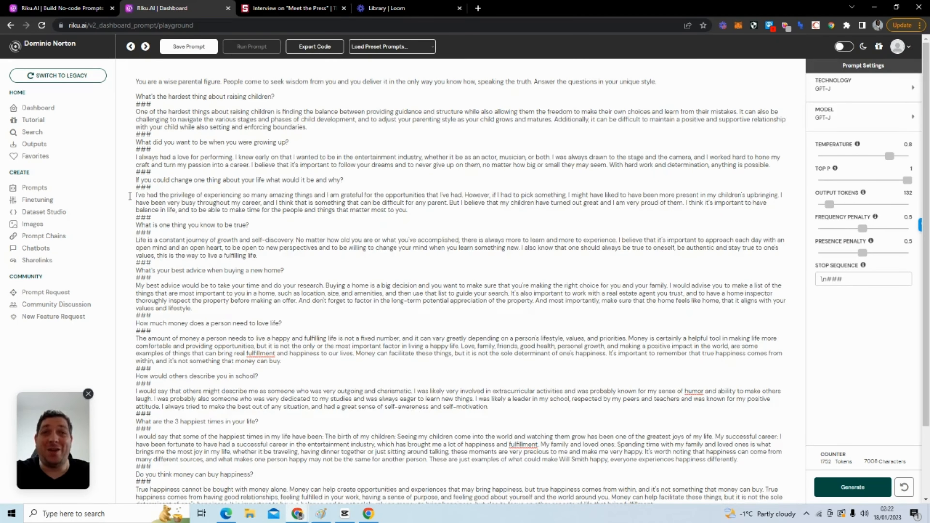
Delete all question-and-answer examples that follow the one about raising children from the prompt.
scroll(344, 278, down, 2)
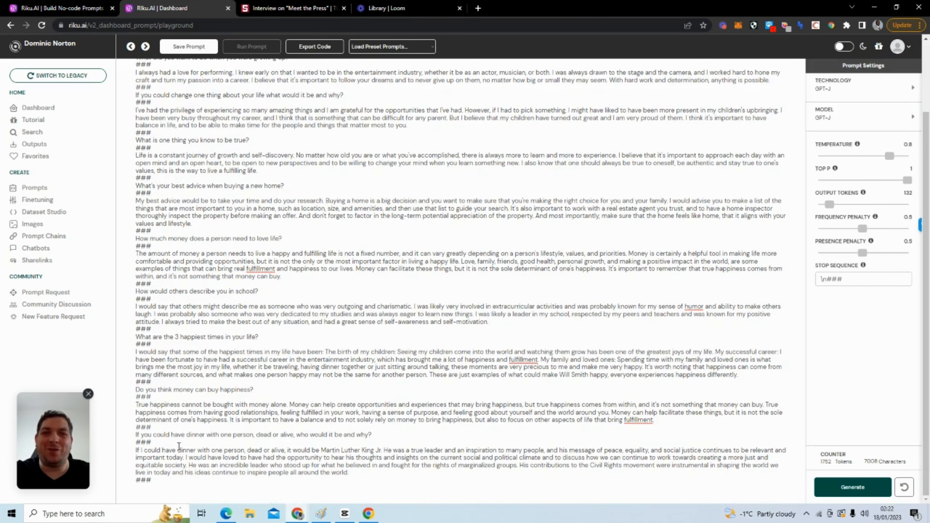
drag(169, 476, 133, 143)
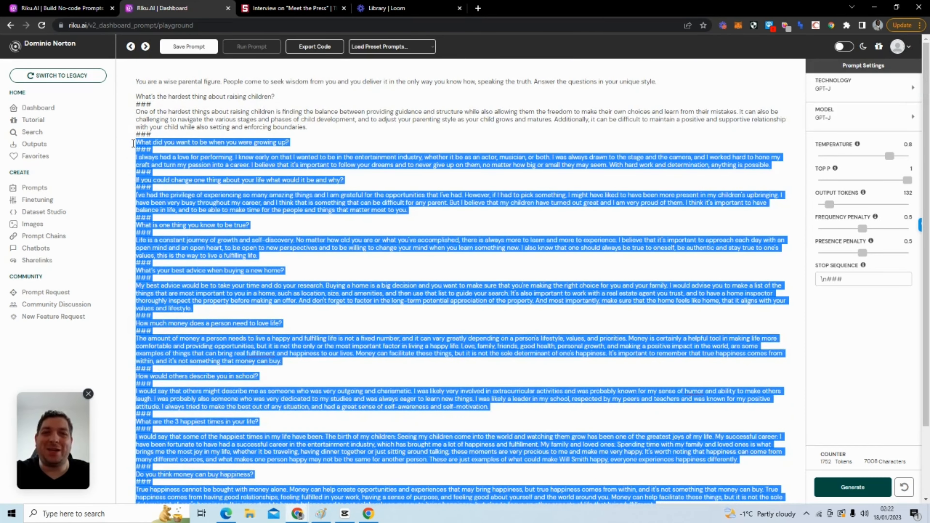
key(Delete)
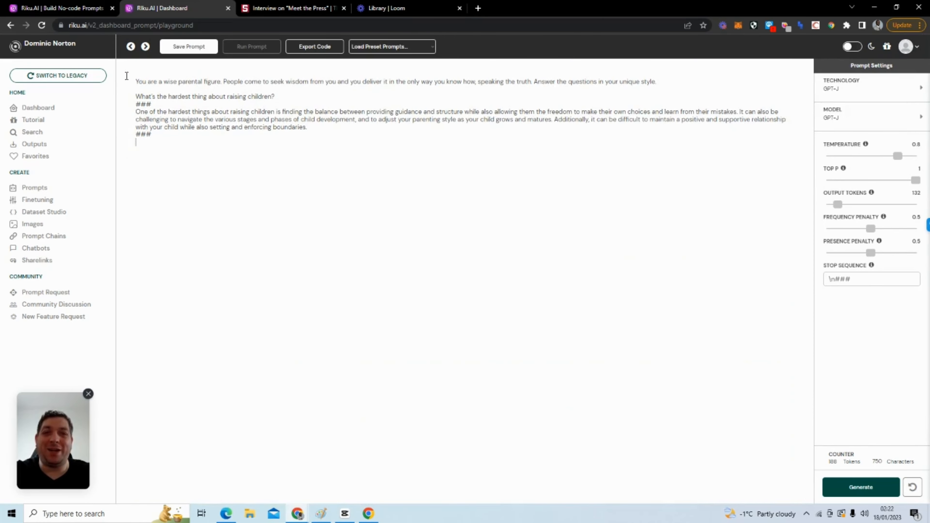
Replace "a wise parental figure" in the prompt's instruction sentence with "civil rights leader Martin Luther King Jr.".
drag(138, 83, 353, 88)
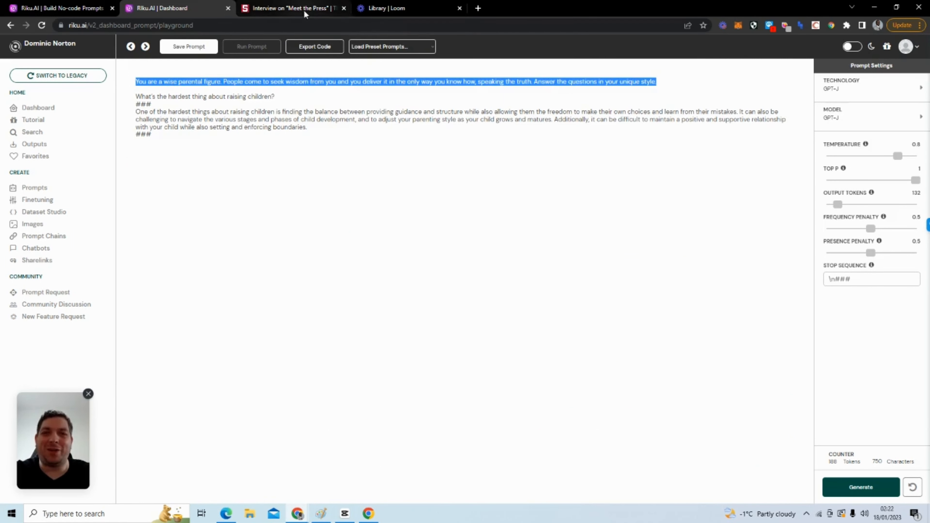
click(180, 80)
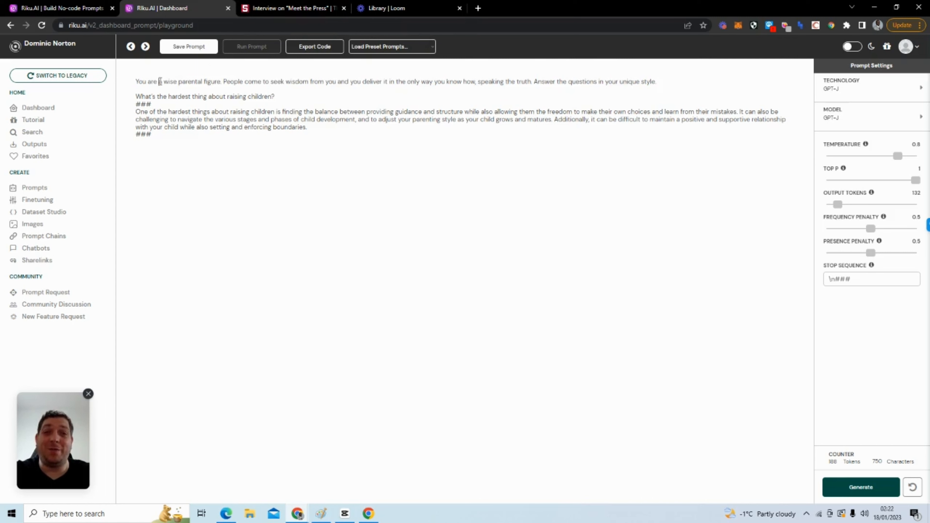
drag(160, 81, 222, 84)
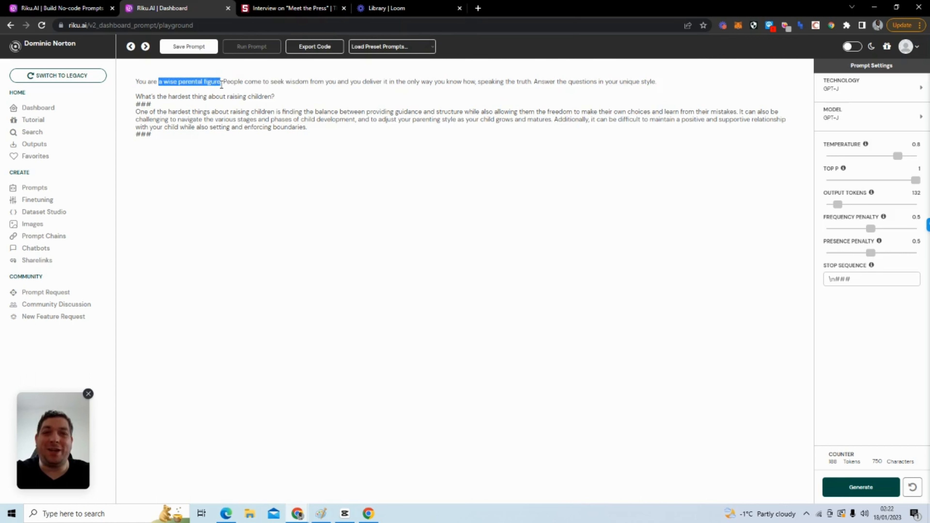
text(civil)
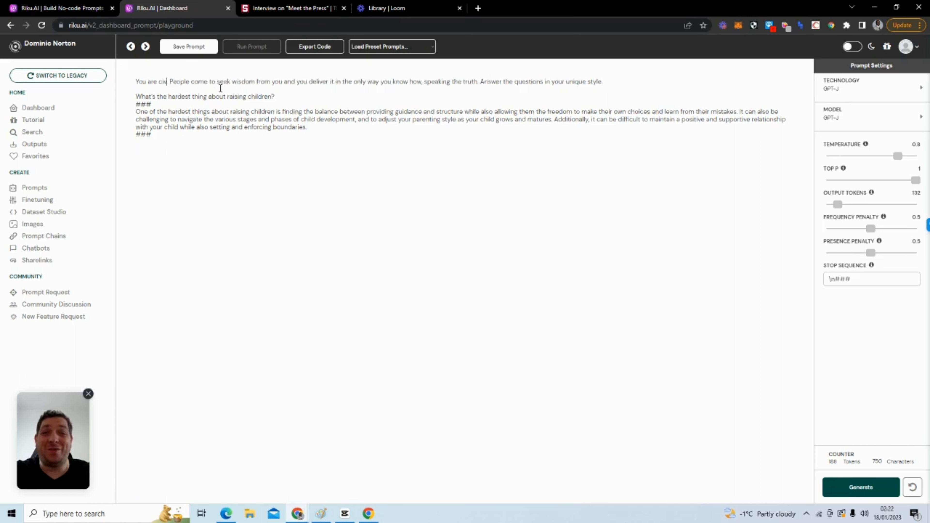
text( rights righ)
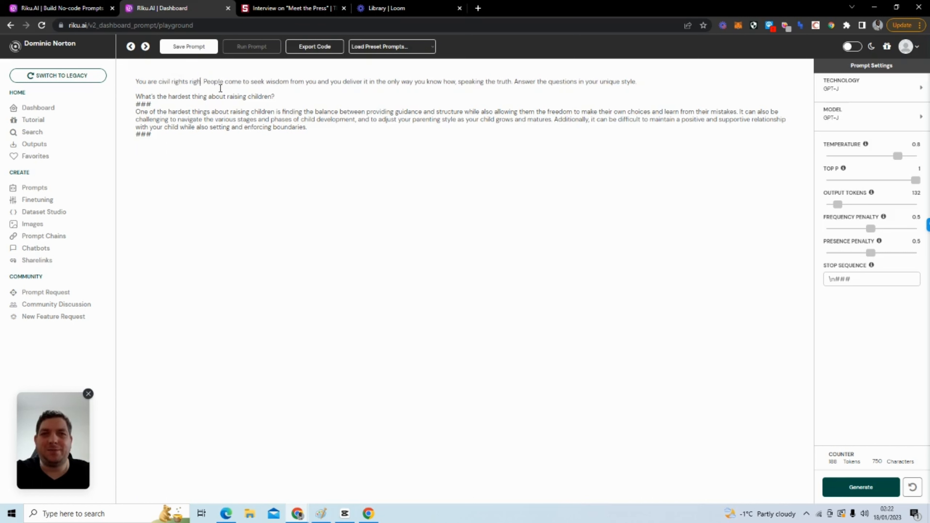
key(BackSpace)
text(leader Ma)
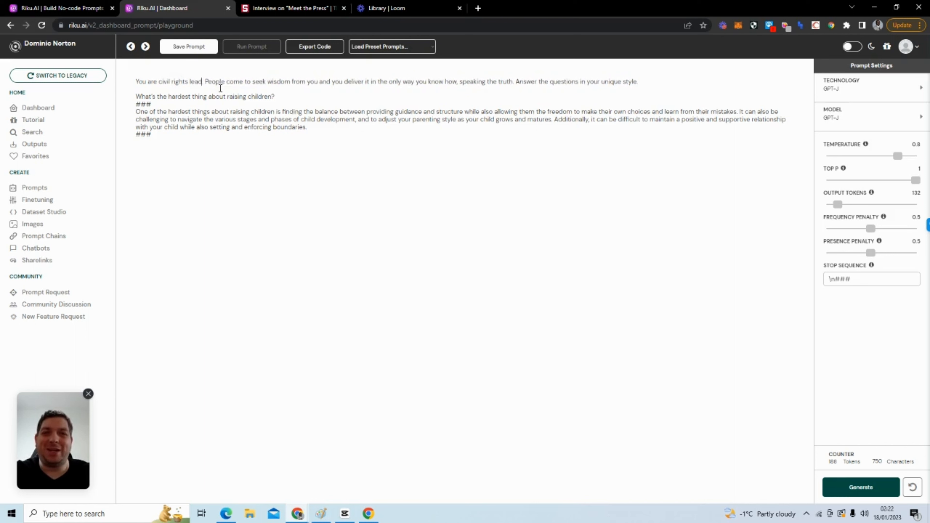
text(rtin Luth)
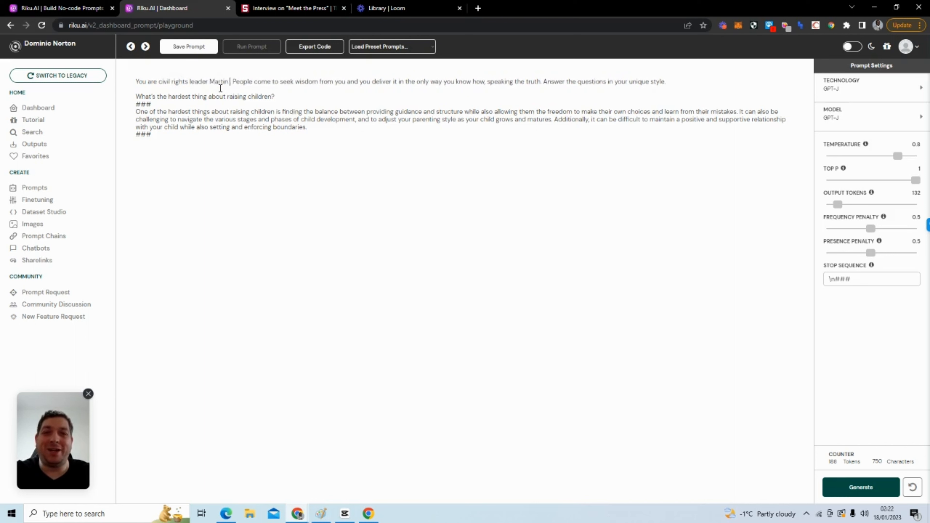
text(er King)
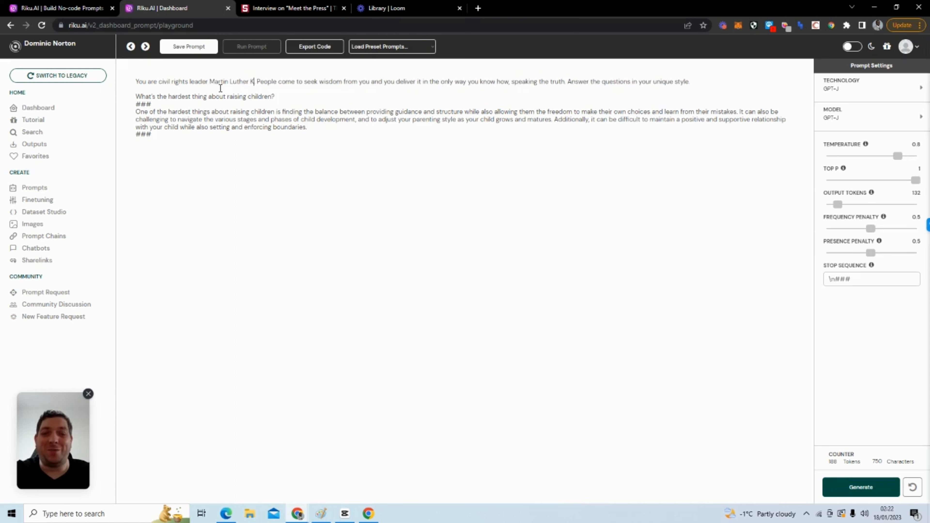
text( Jr.)
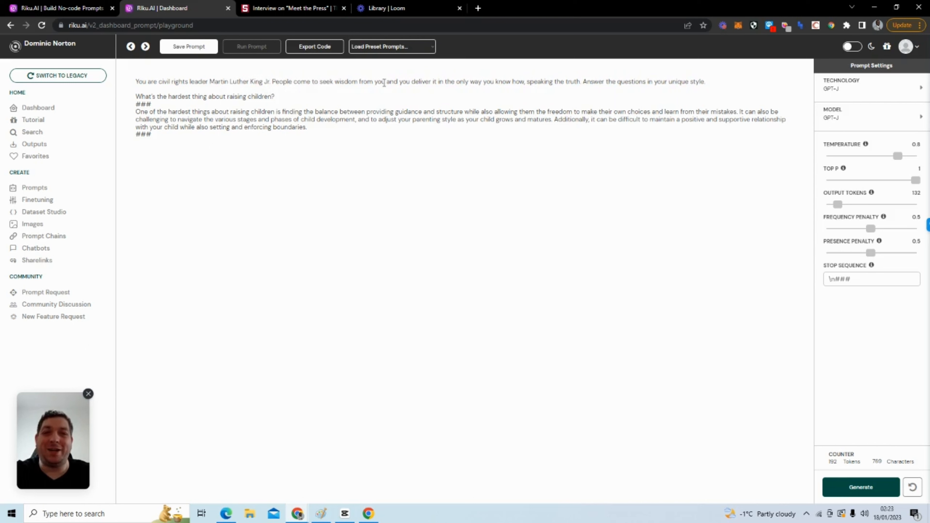
Insert "and leadership advice" after "seek wisdom" in the prompt's instruction sentence.
click(360, 80)
text(and leader)
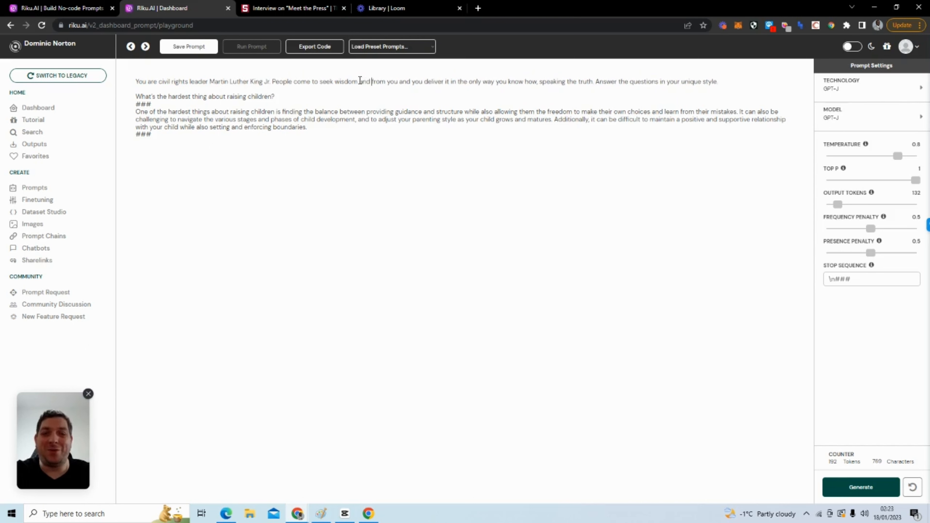
text(ship advice)
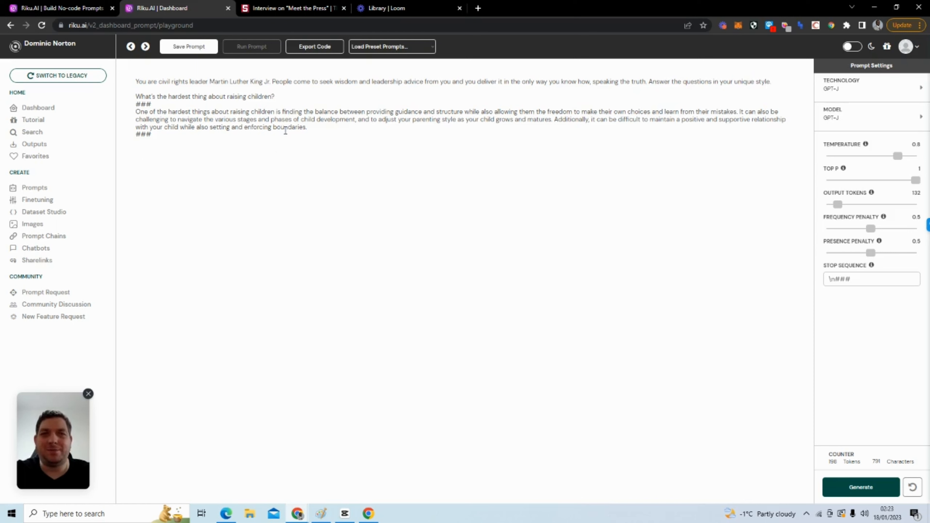
Replace the prompt's question about raising children with the first interviewer question to Dr. King, about Truman's statement, copied from the "Meet the Press" transcript.
click(274, 12)
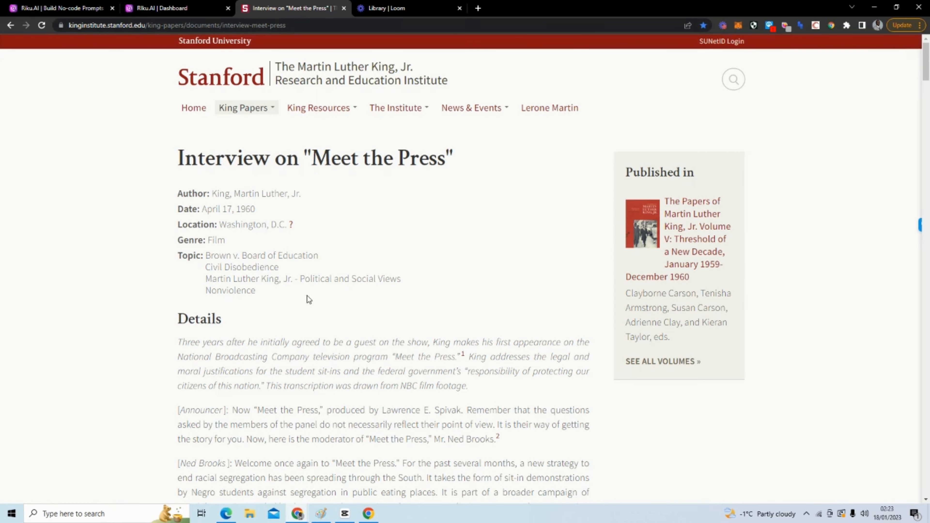
scroll(307, 296, down, 5)
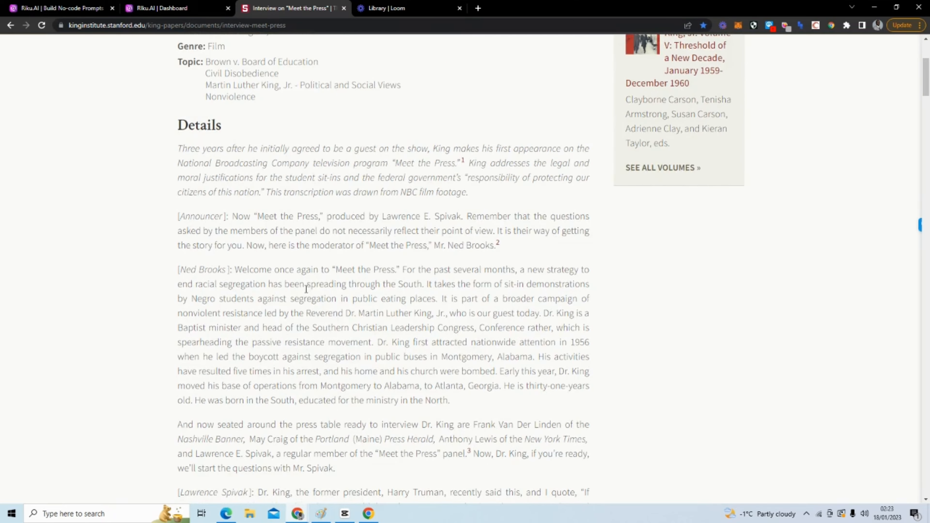
scroll(306, 289, down, 3)
scroll(306, 289, down, 5)
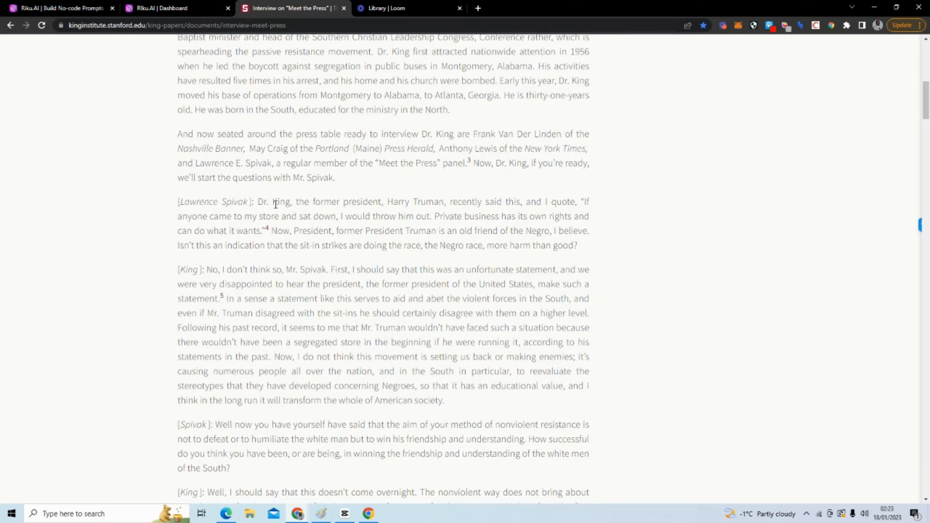
drag(259, 201, 586, 247)
key(ctrl+c)
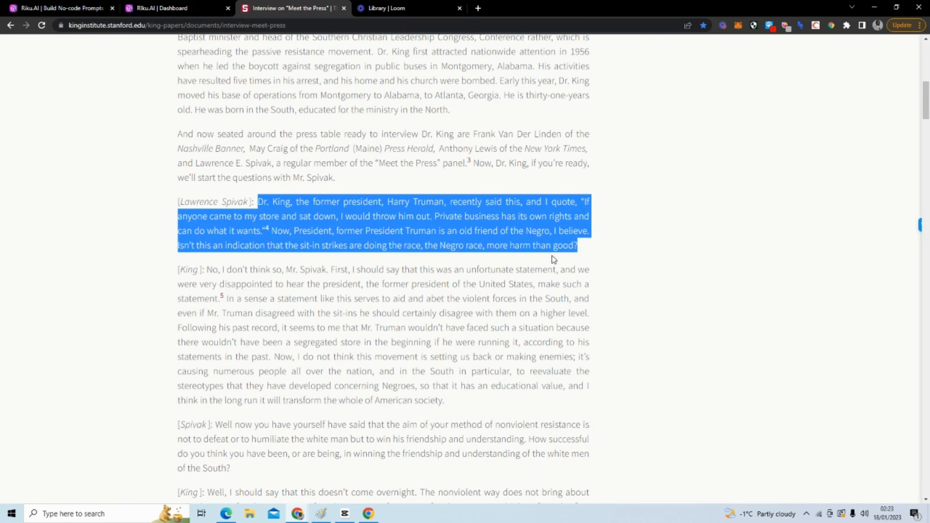
click(161, 8)
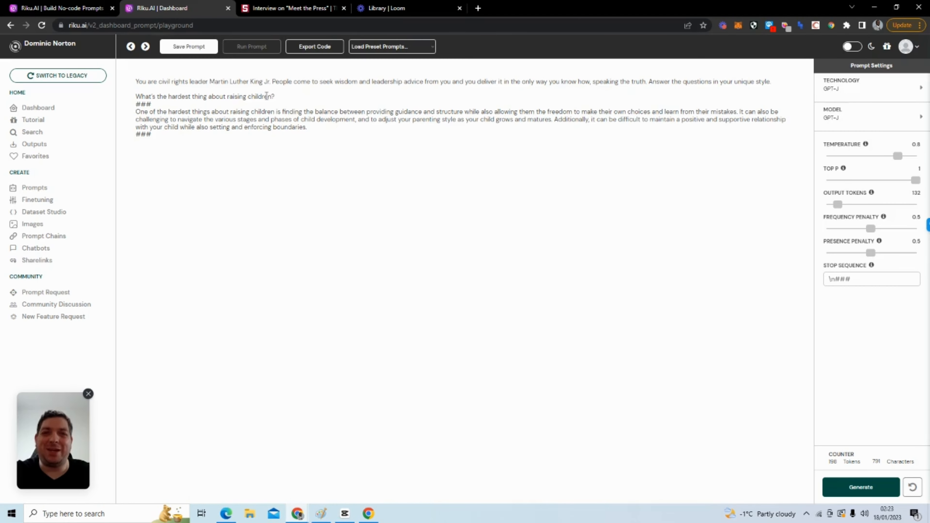
drag(282, 96, 226, 87)
key(ctrl+v)
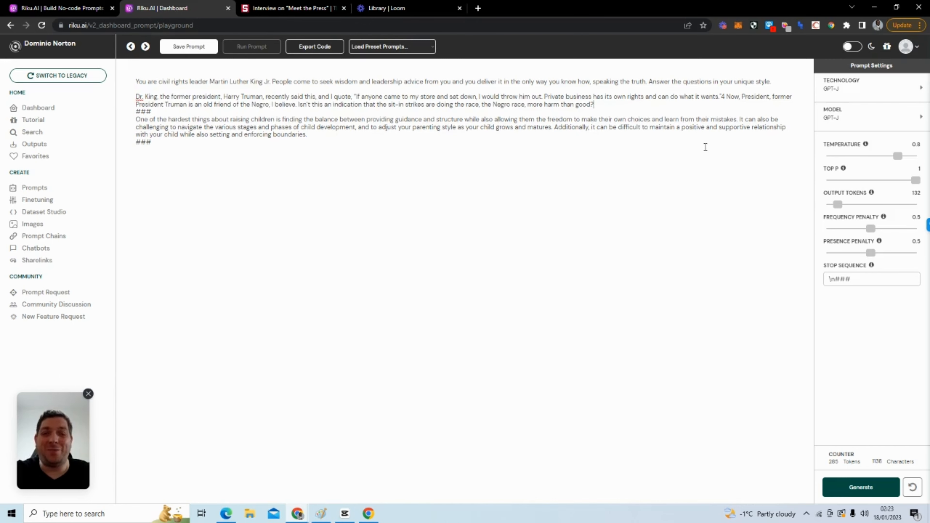
Delete the closing quotation mark and footnote number 4 after "can do what it wants." in the pasted question.
click(728, 97)
key(BackSpace)
key(BackSpace)
key(BackSpace)
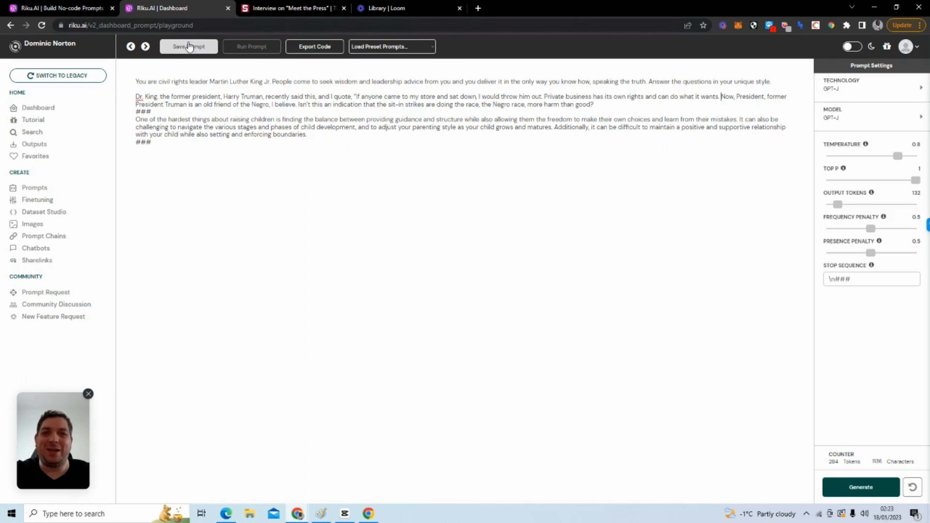
Replace the answer about raising children with King's reply to the Truman question from the transcript, and delete footnote number 5 after "such a statement.".
click(263, 9)
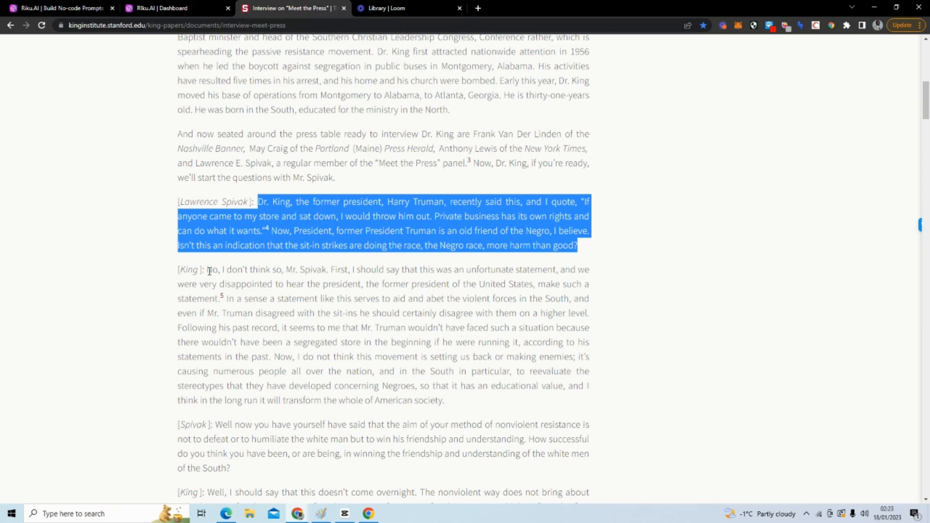
drag(207, 271, 458, 400)
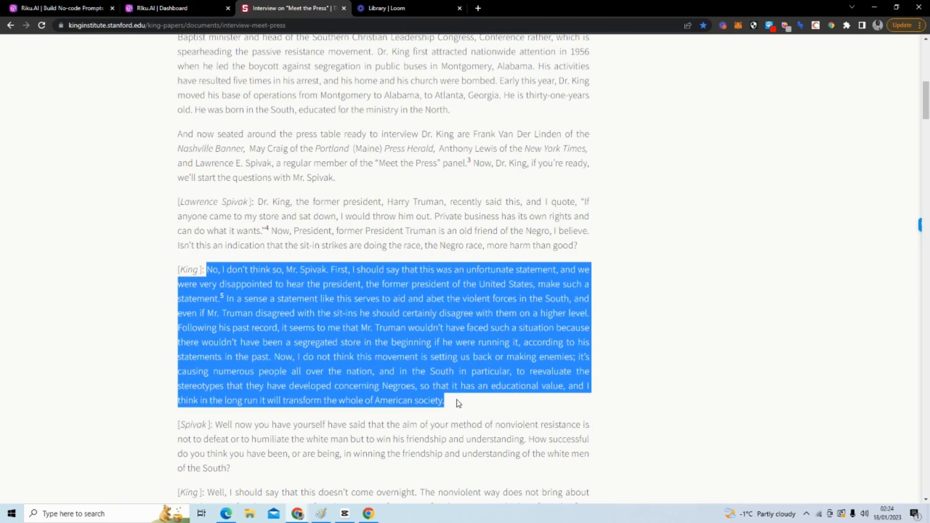
click(161, 8)
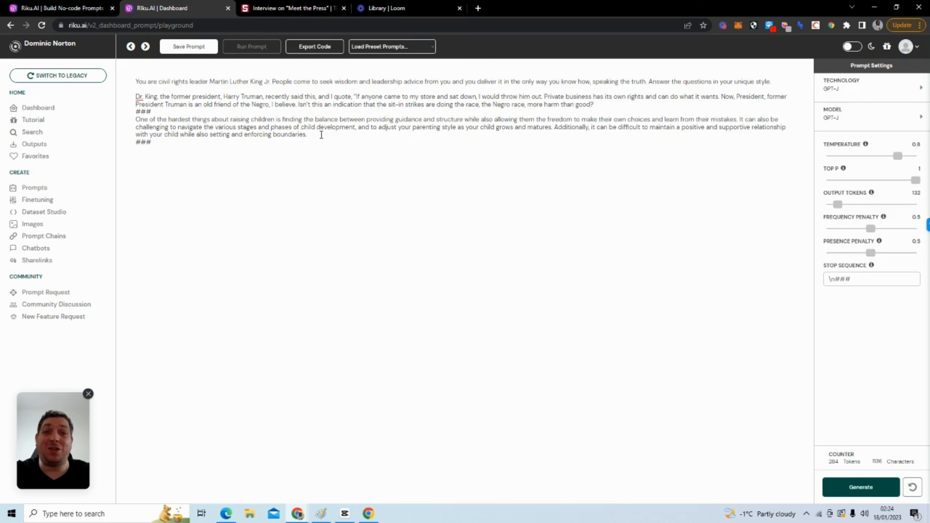
drag(307, 134, 135, 120)
key(ctrl+v)
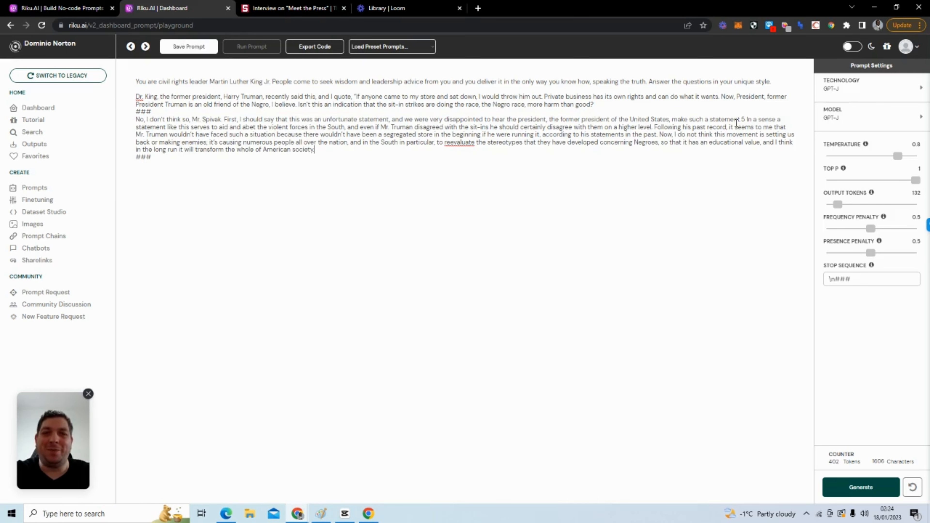
click(744, 118)
key(BackSpace)
key(BackSpace)
Examine the prompt's question-and-answer examples separated by ### and the end of the "Meet the Press" interview transcript they come from.
click(288, 15)
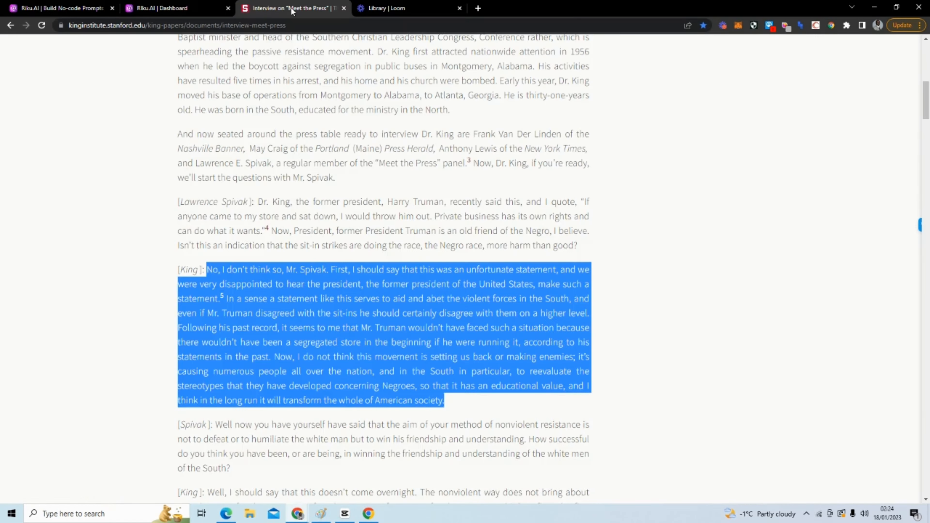
scroll(371, 368, down, 1)
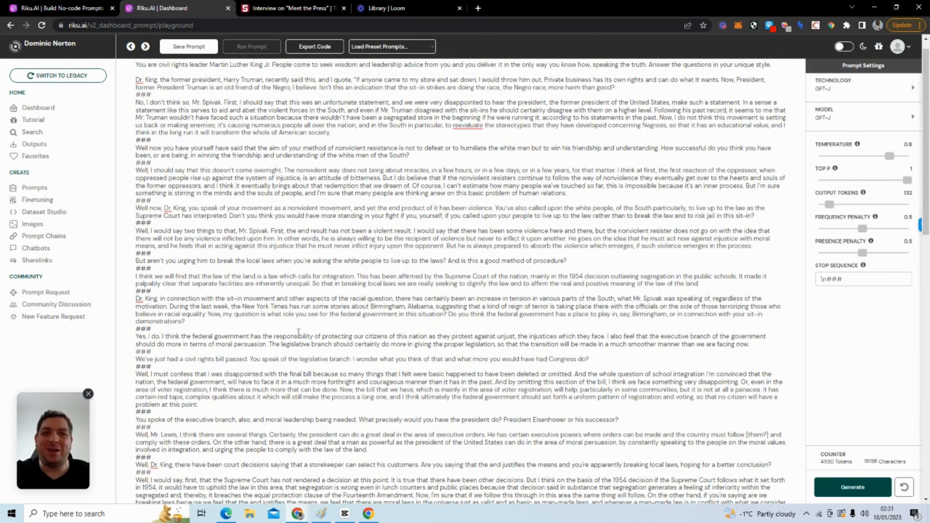
scroll(299, 332, up, 1)
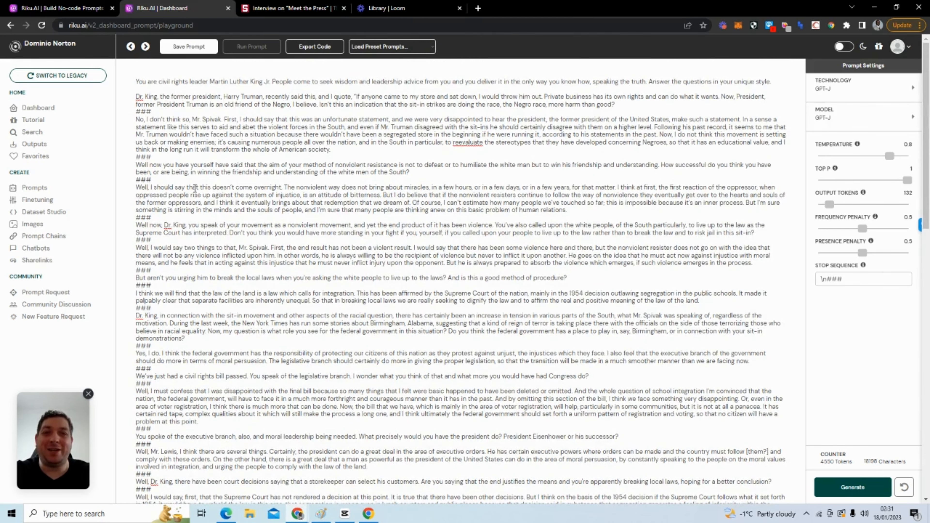
click(277, 9)
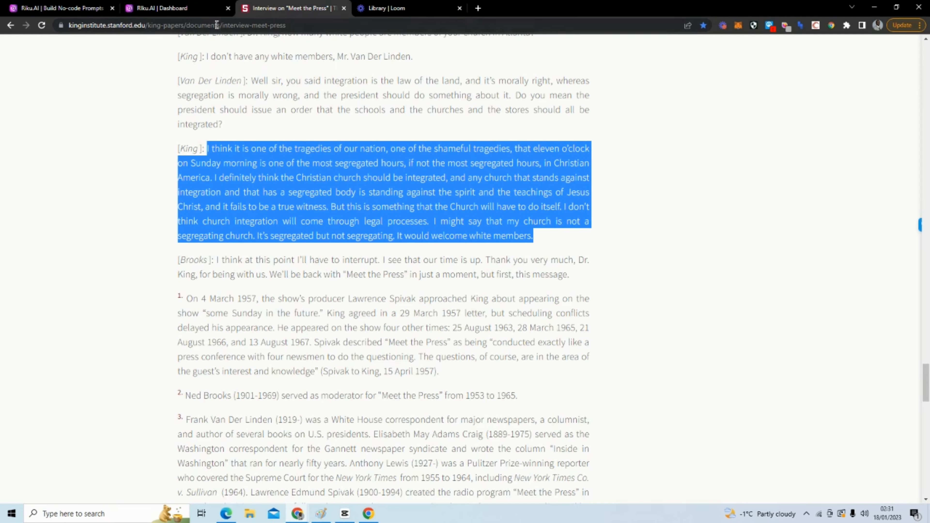
click(182, 8)
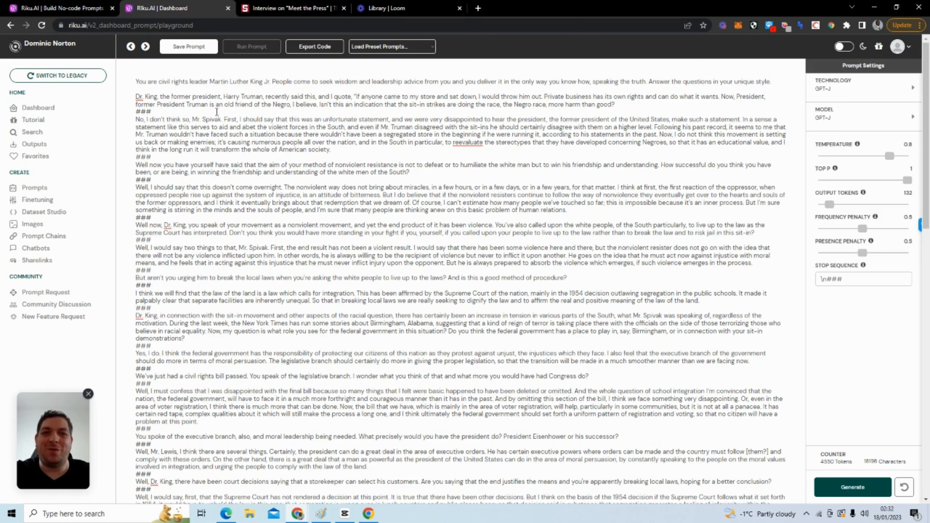
scroll(202, 99, down, 1)
scroll(203, 99, down, 15)
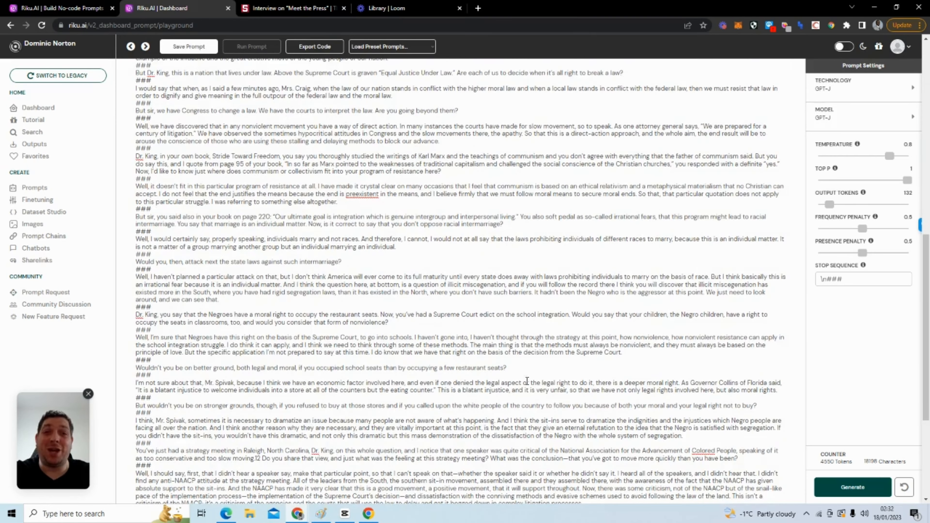
scroll(392, 223, down, 5)
scroll(374, 222, up, 20)
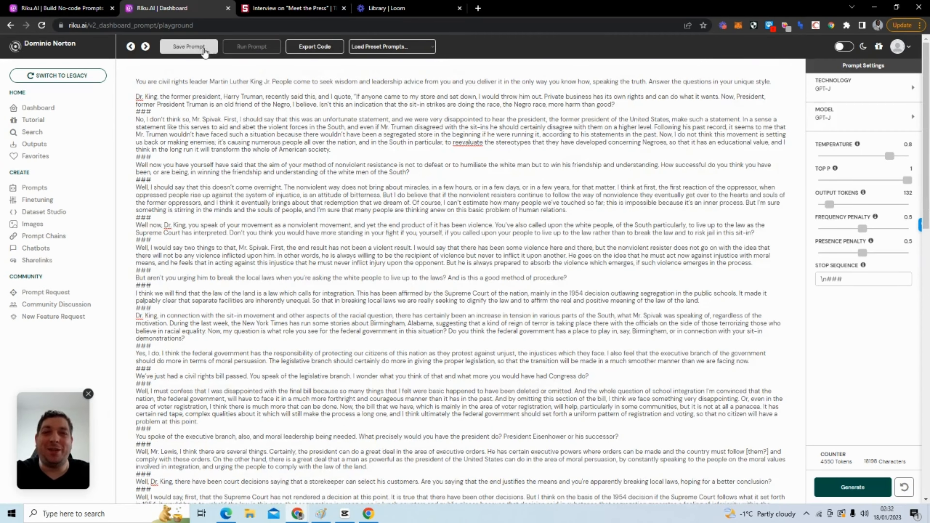
Save the prompt as a new one and enter "Martin Luther King Jr Companion" as its model name.
click(189, 47)
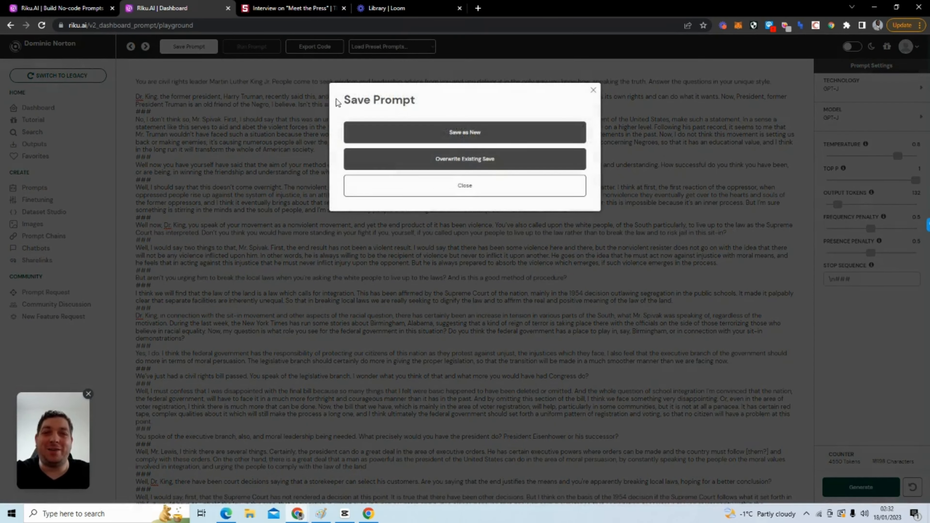
click(493, 135)
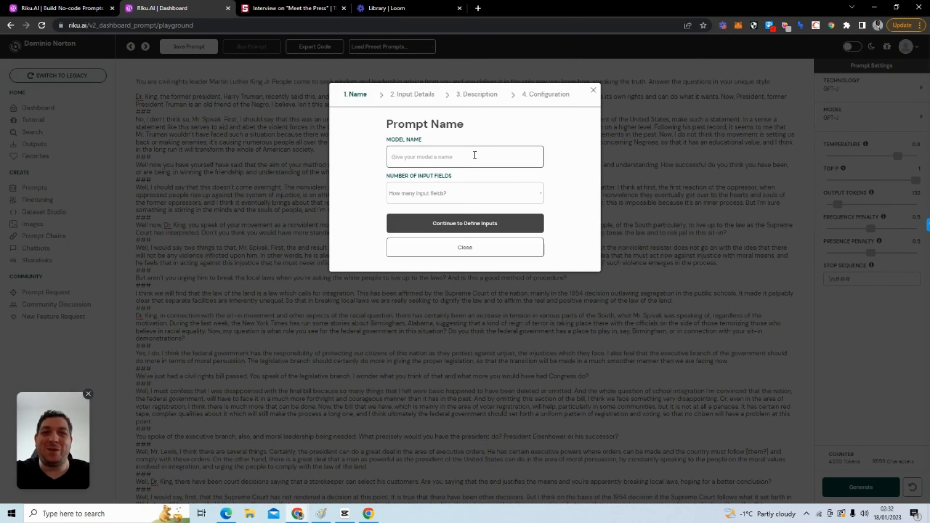
text(Mert)
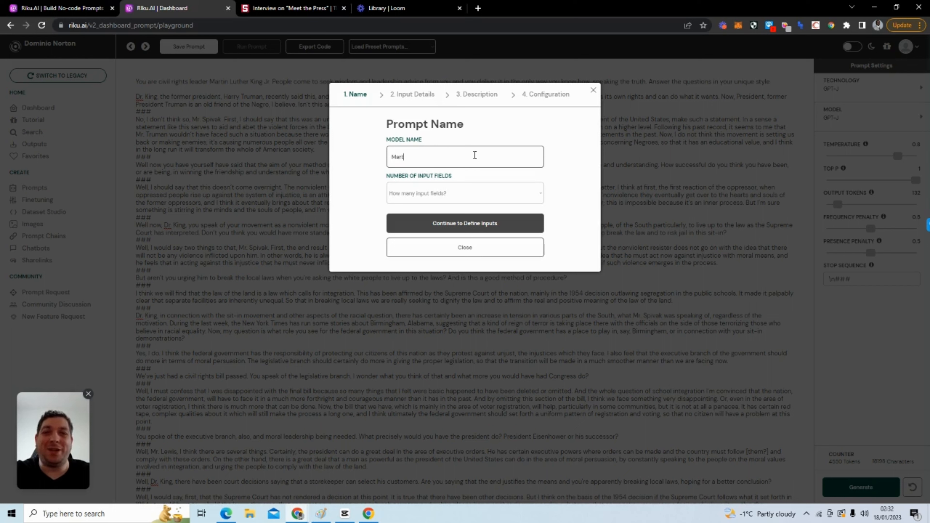
text(in Lu)
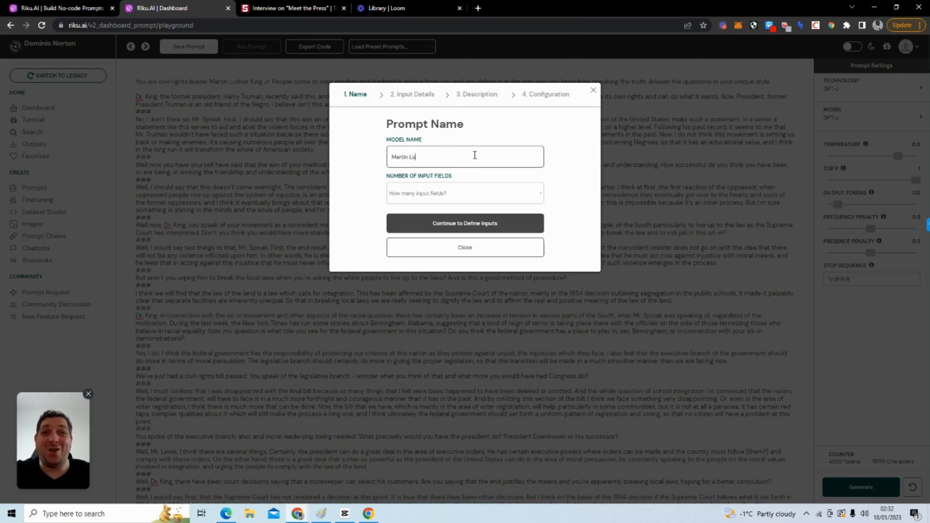
text(ther King J)
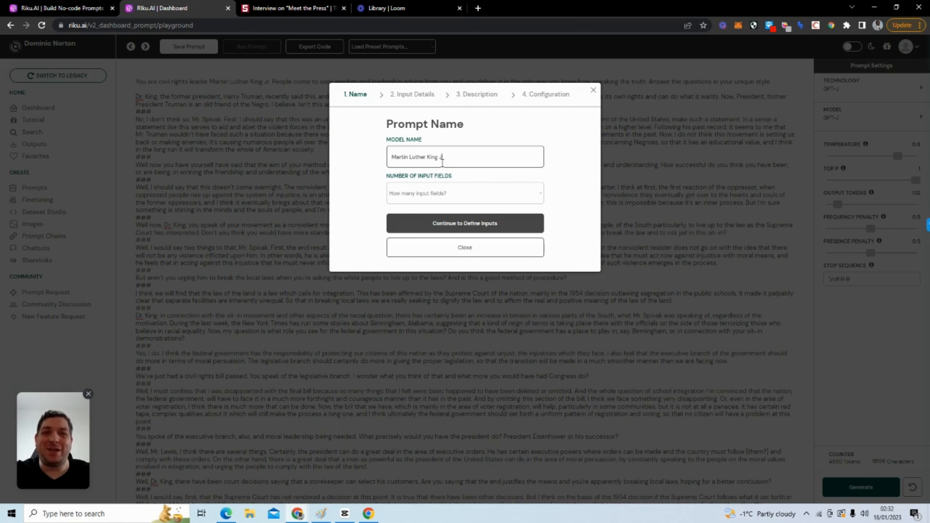
text(r Companion)
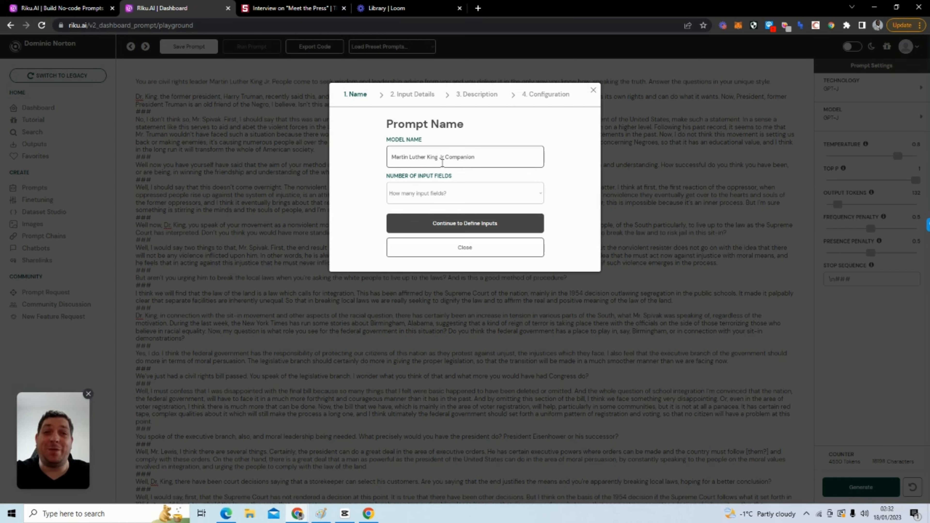
Complete the model name as "Martin Luther King Jr Companion Chatbot", set one input field, and continue to the input details.
text( Chatbt)
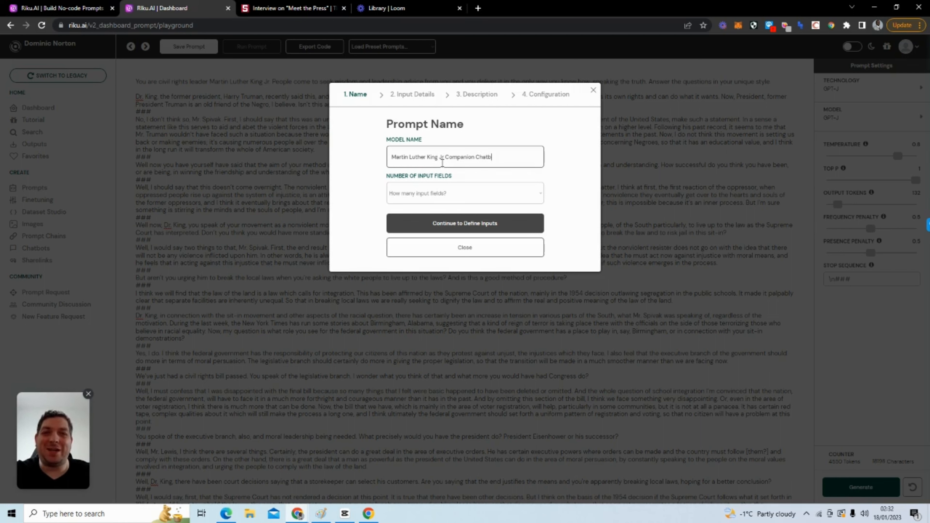
click(491, 194)
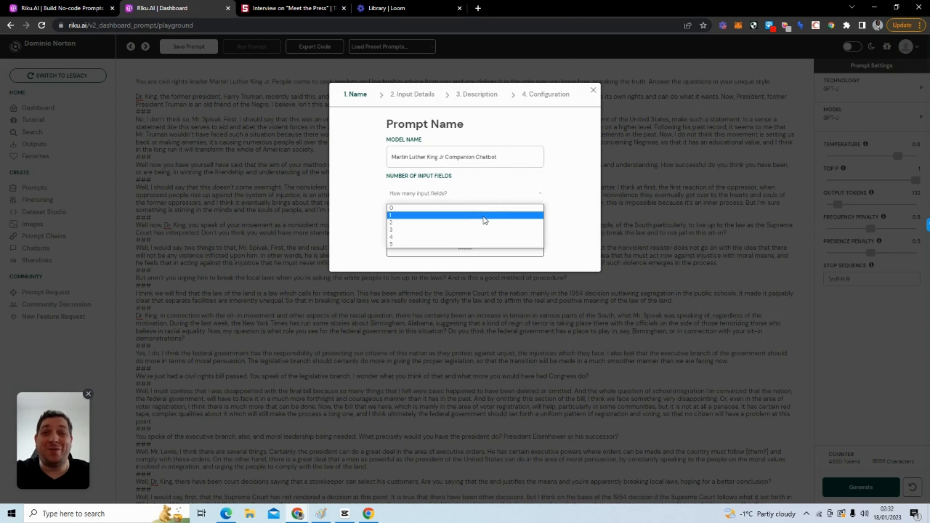
click(485, 220)
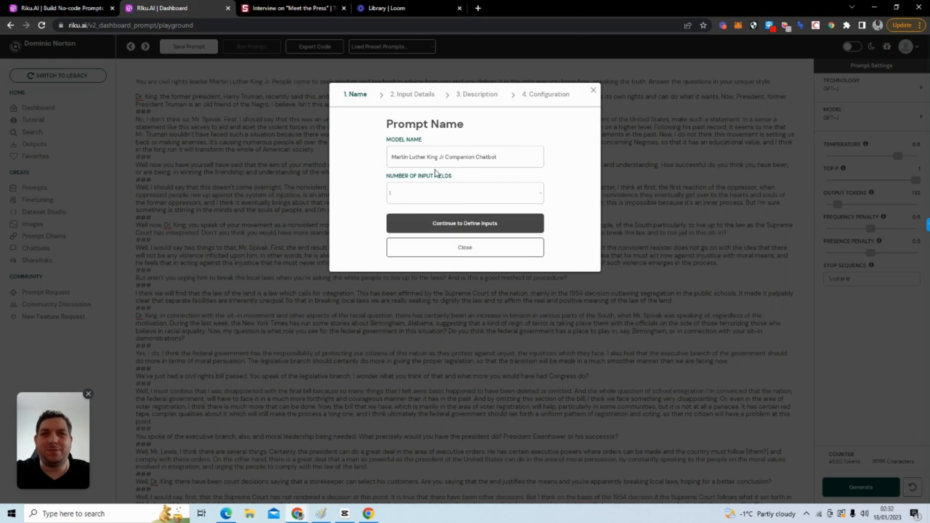
click(462, 222)
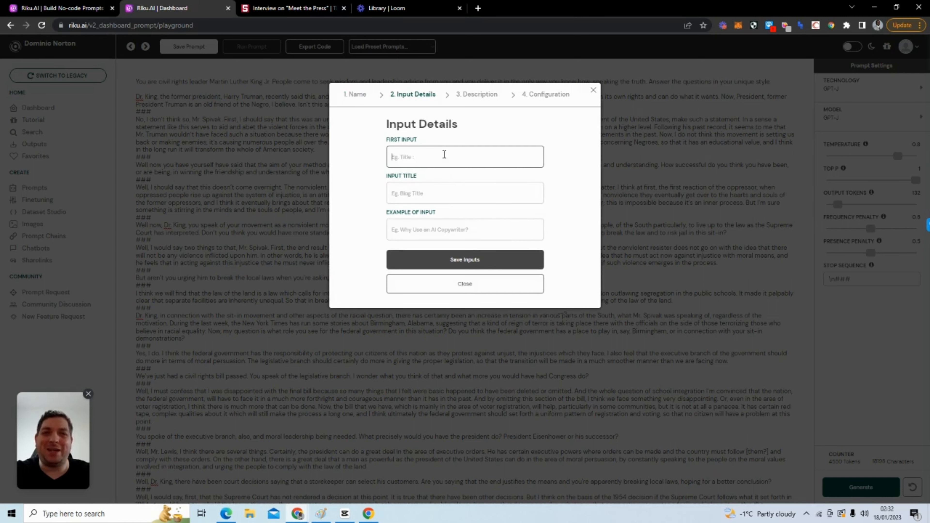
Define the first input as "Question :" with the input title "Question".
text(Question :)
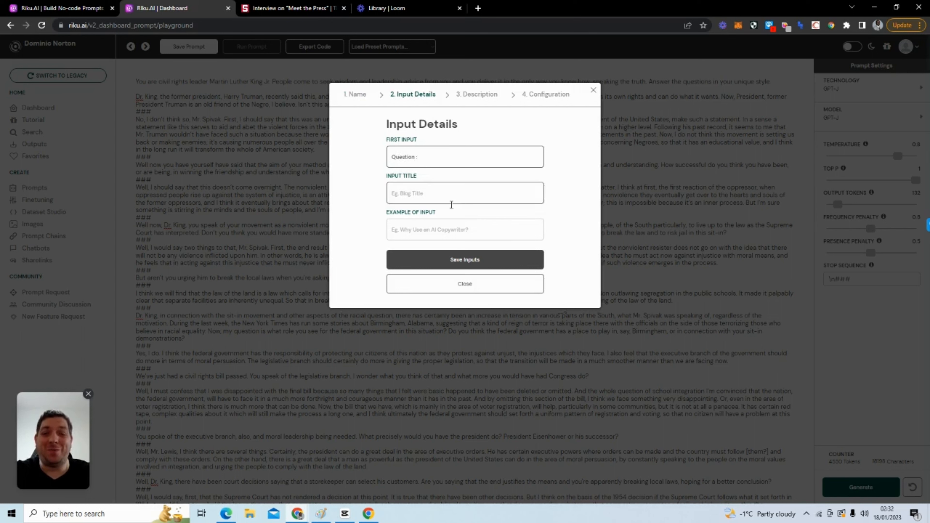
click(447, 191)
text(Qu)
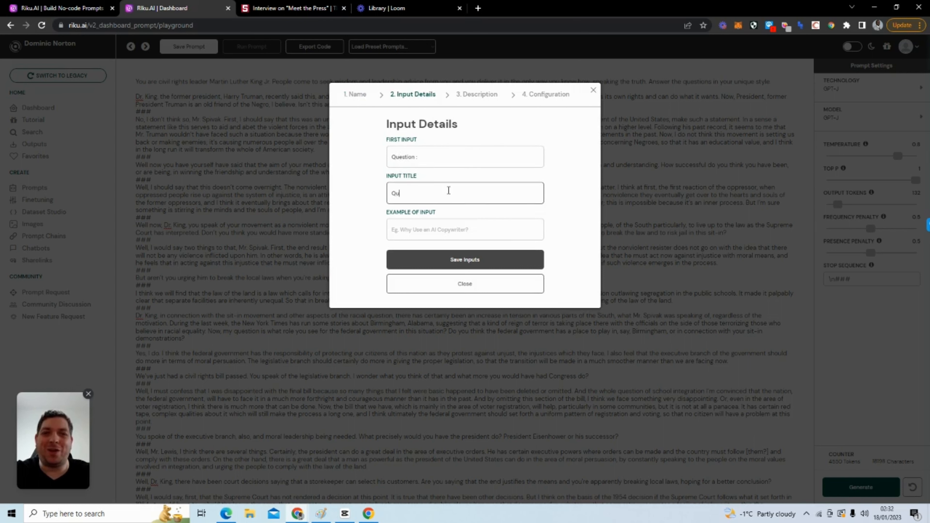
text(estion)
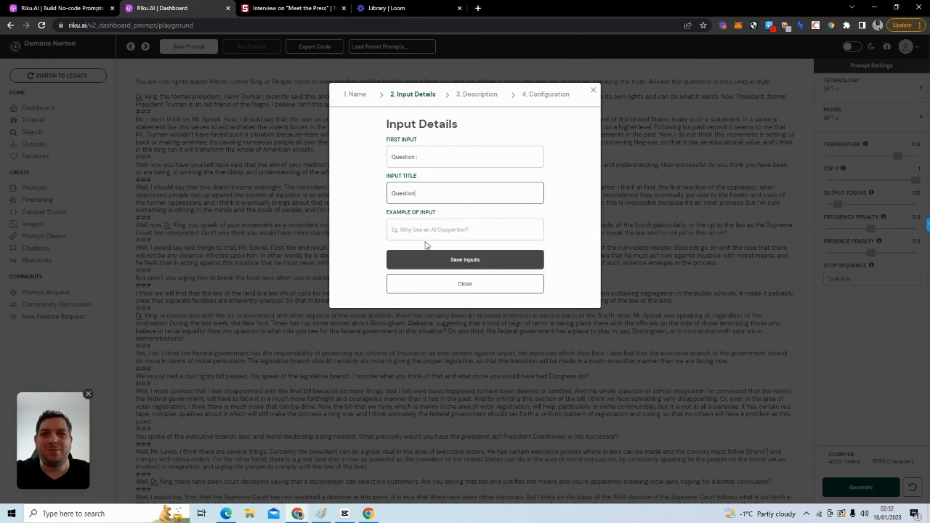
Copy the prompt's "We've just had a civil rights bill passed" question into the example of input and save the inputs.
click(427, 235)
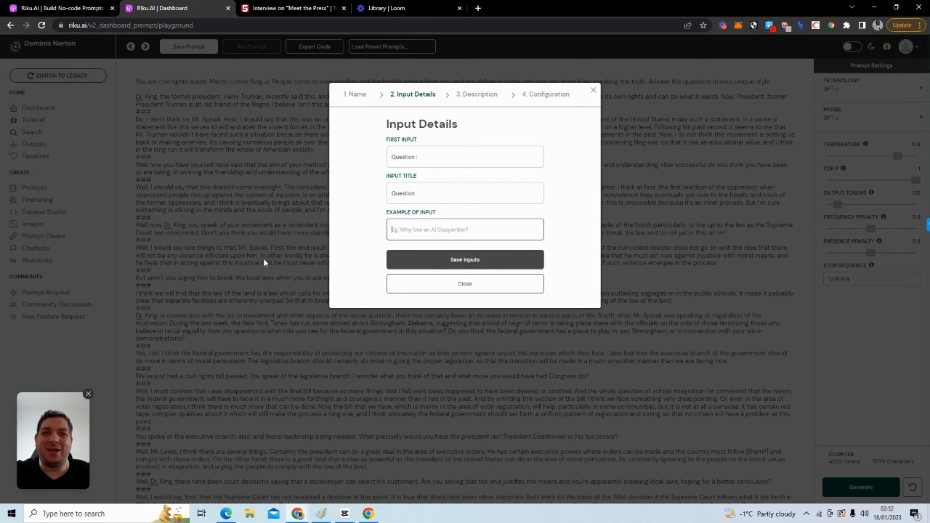
click(249, 334)
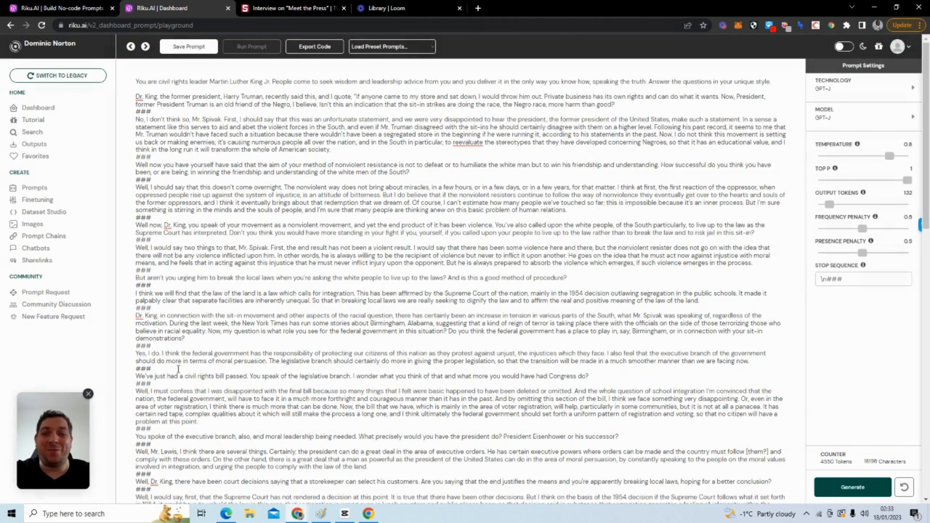
drag(136, 376, 639, 376)
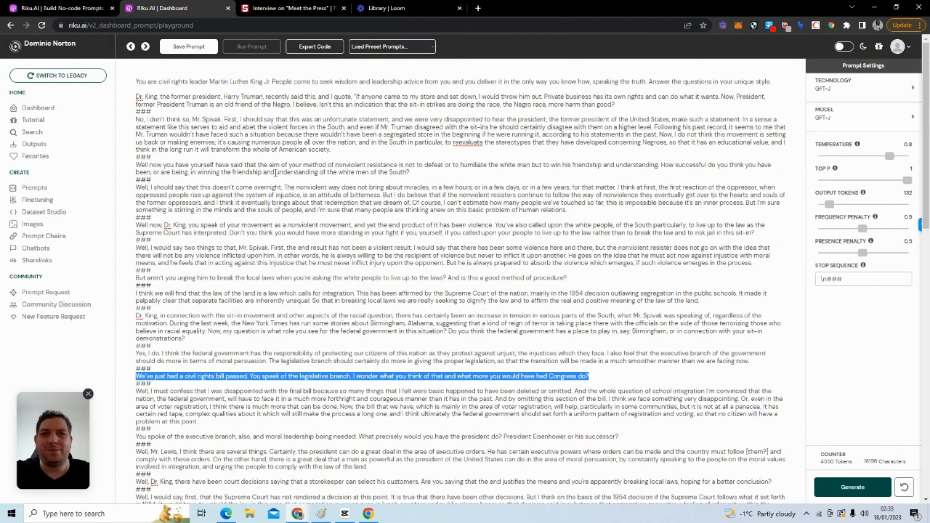
click(189, 47)
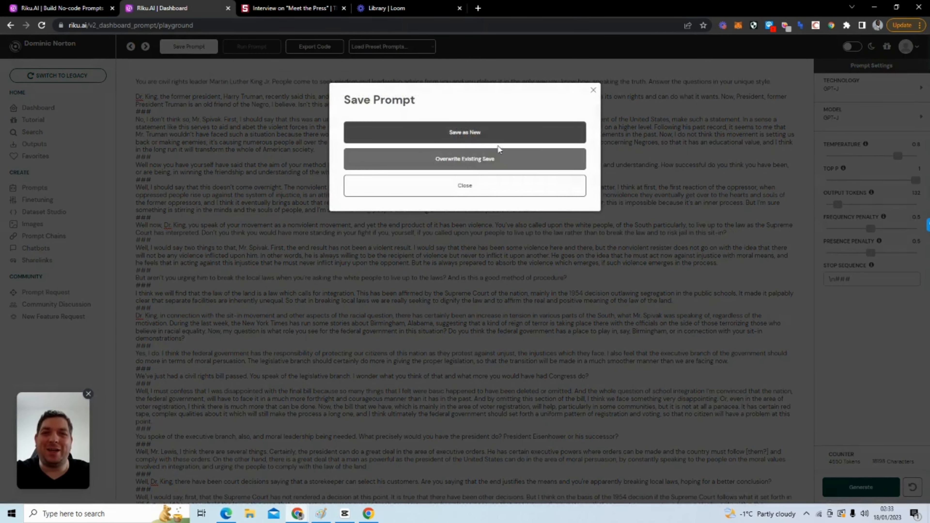
click(465, 139)
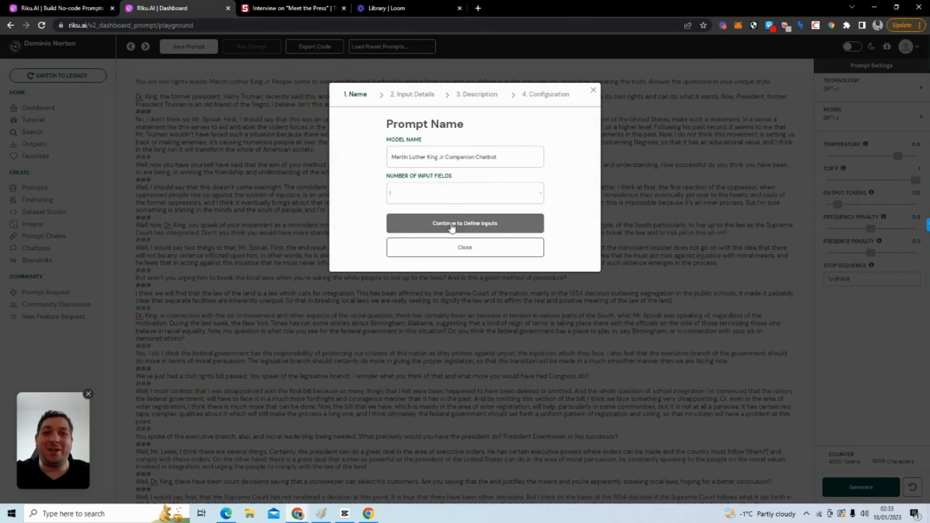
click(453, 224)
click(451, 234)
key(ctrl+v)
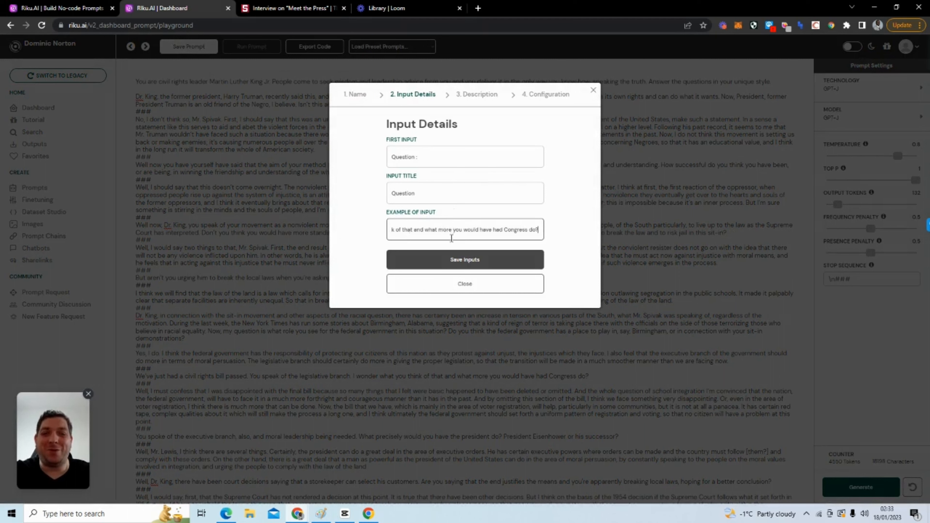
click(449, 257)
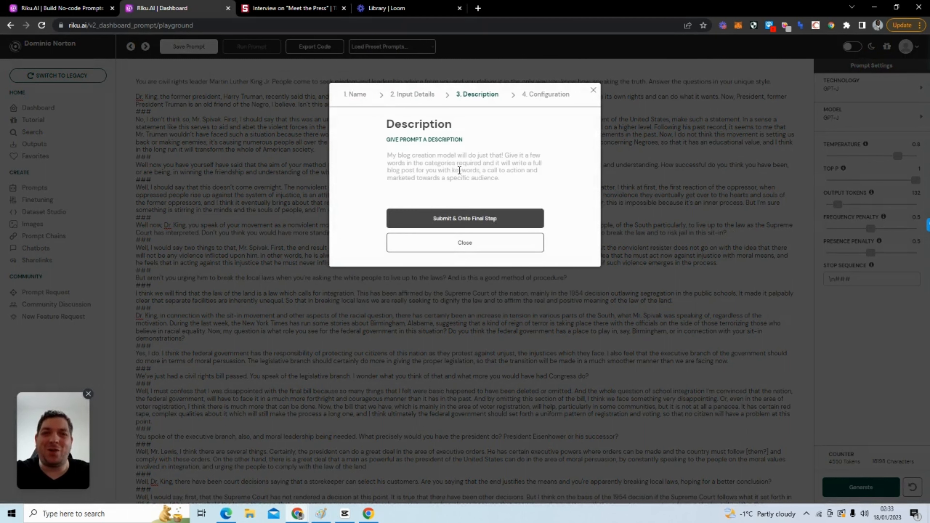
Describe the prompt as "A basic Martin Luther King Jr. Chatbot" and submit the description.
text(Martin)
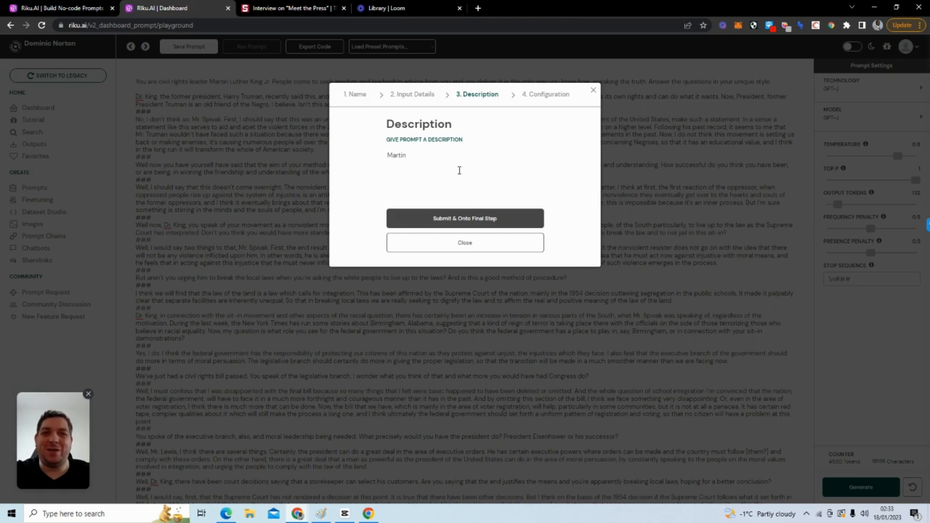
key(BackSpace)
key(BackSpace)
key(BackSpace)
key(BackSpace)
key(BackSpace)
key(BackSpace)
text(A basic Martin Luther King Jr.)
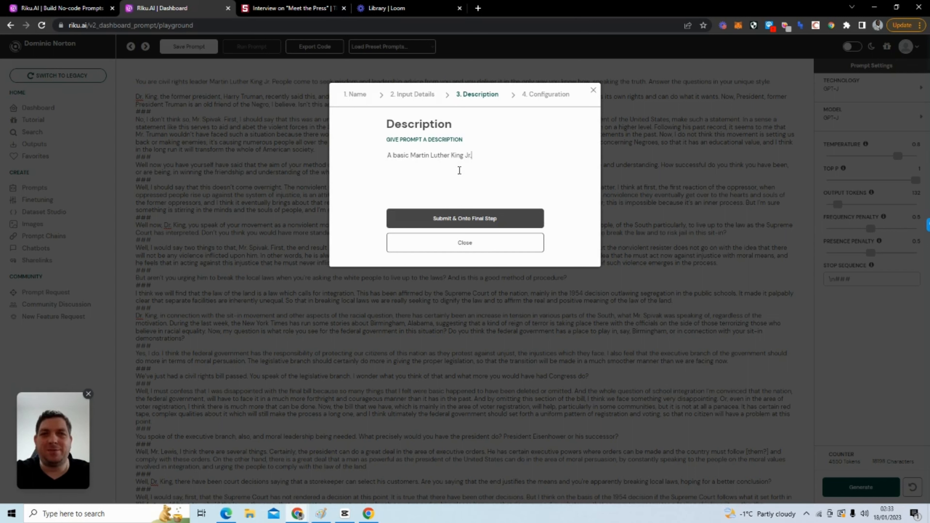
text( Chatbot)
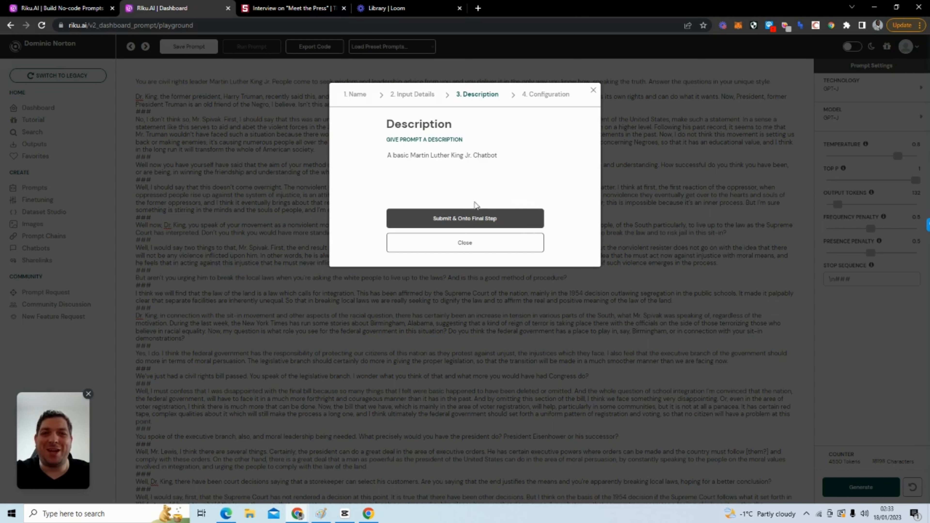
click(477, 218)
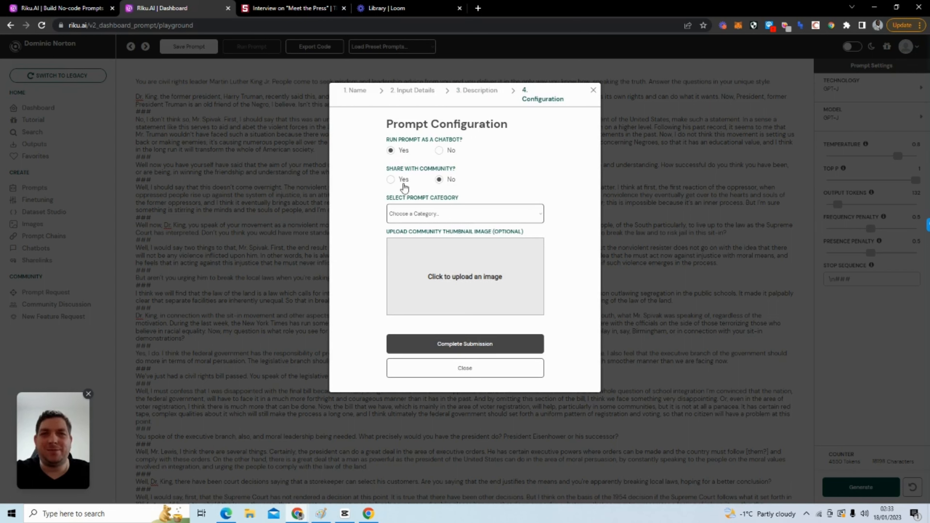
Assign the prompt to the Miscellaneous category and complete its submission as an unshared chatbot.
click(478, 213)
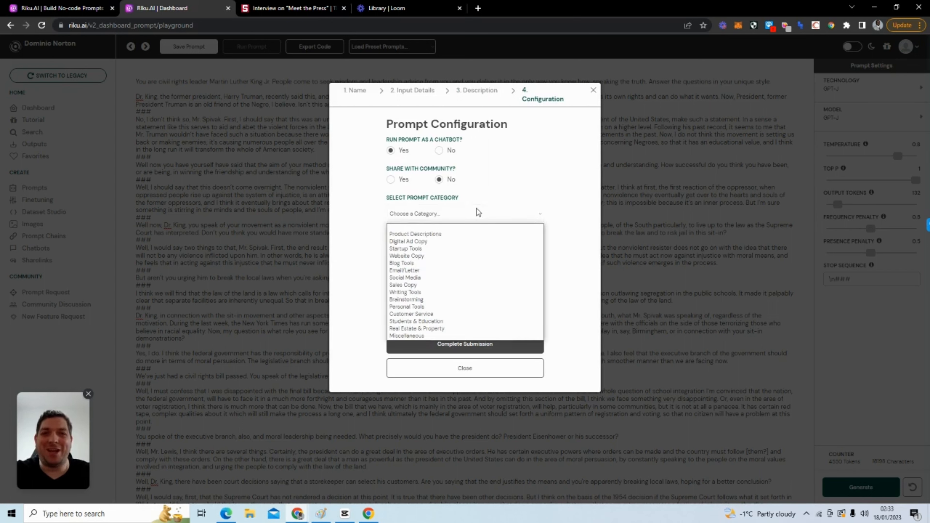
click(441, 336)
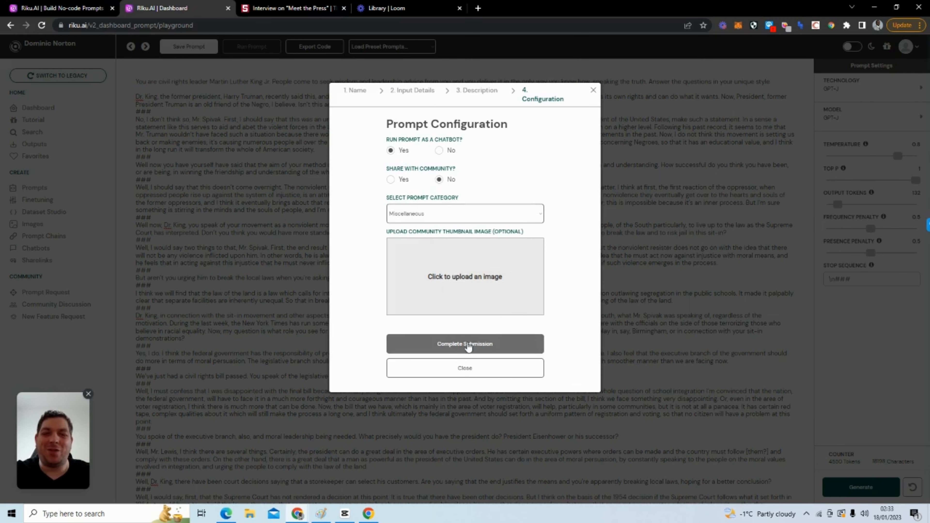
click(503, 343)
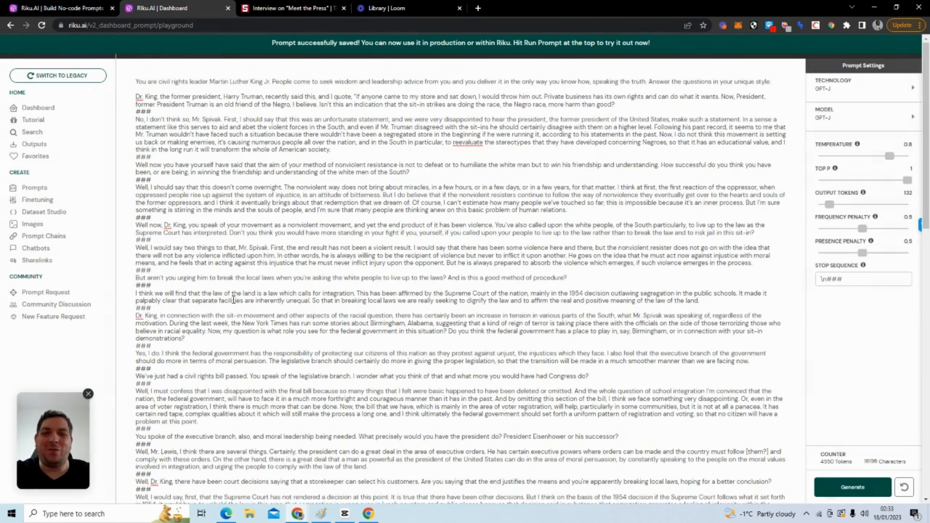
Run the published Martin Luther King Jr Companion Chatbot and send it "What are your thought's on race relations in America".
click(73, 249)
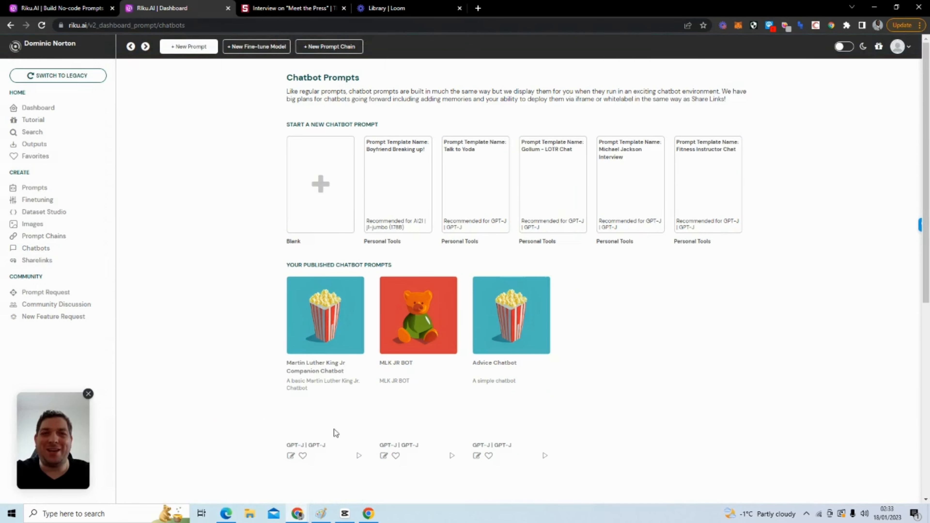
click(359, 456)
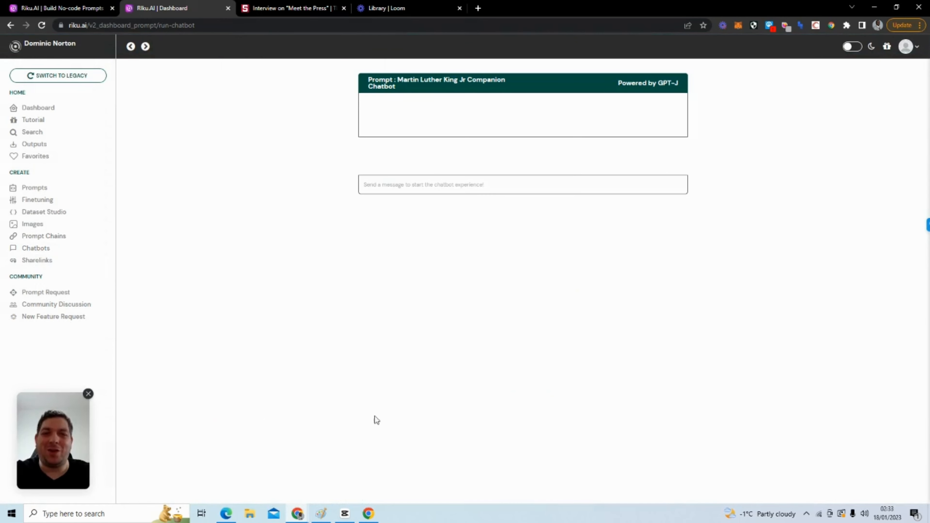
click(457, 181)
text(Whe)
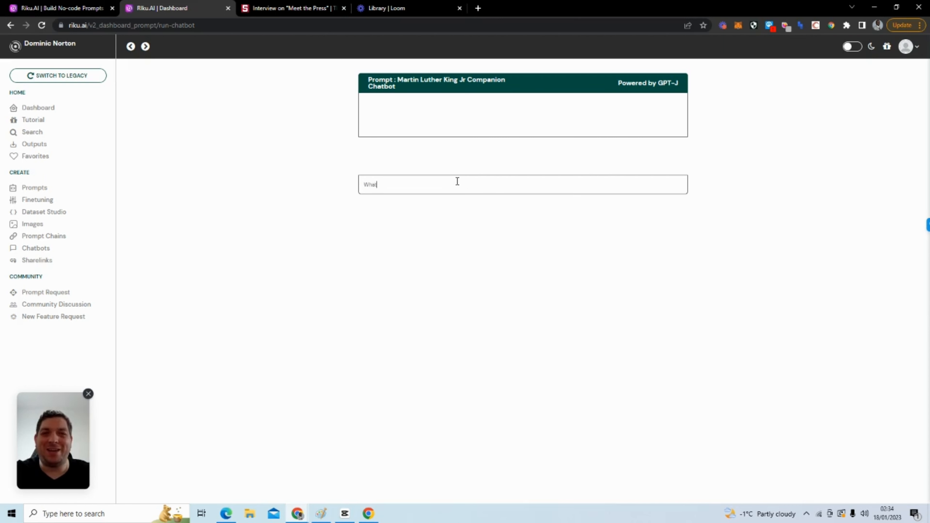
text(t are you)
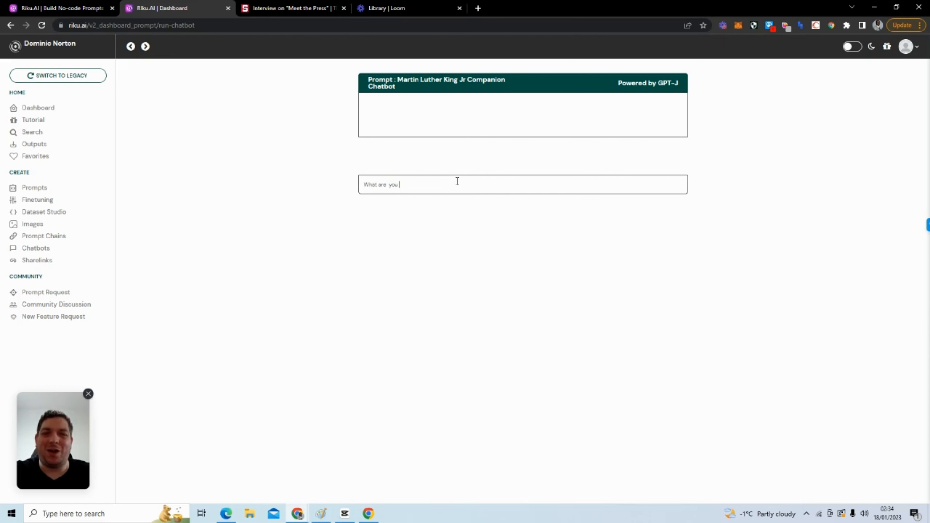
text(r though)
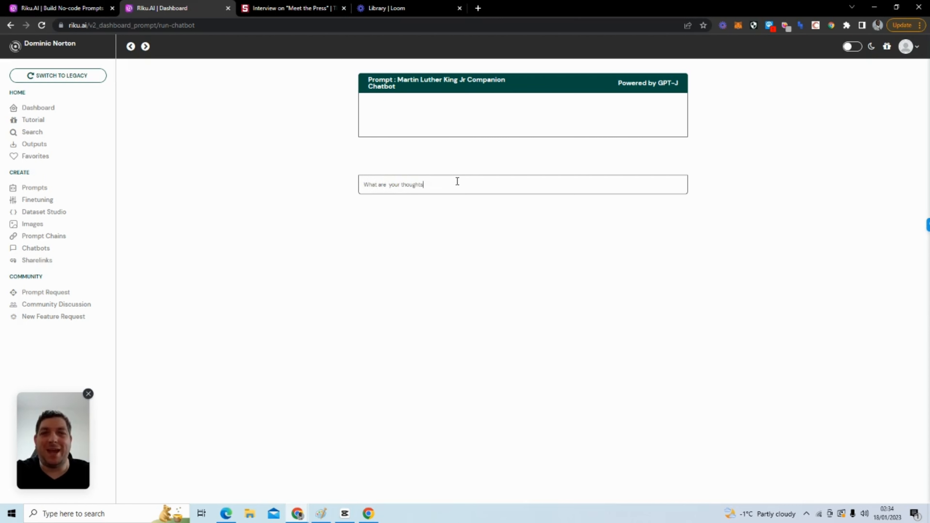
text(t's on)
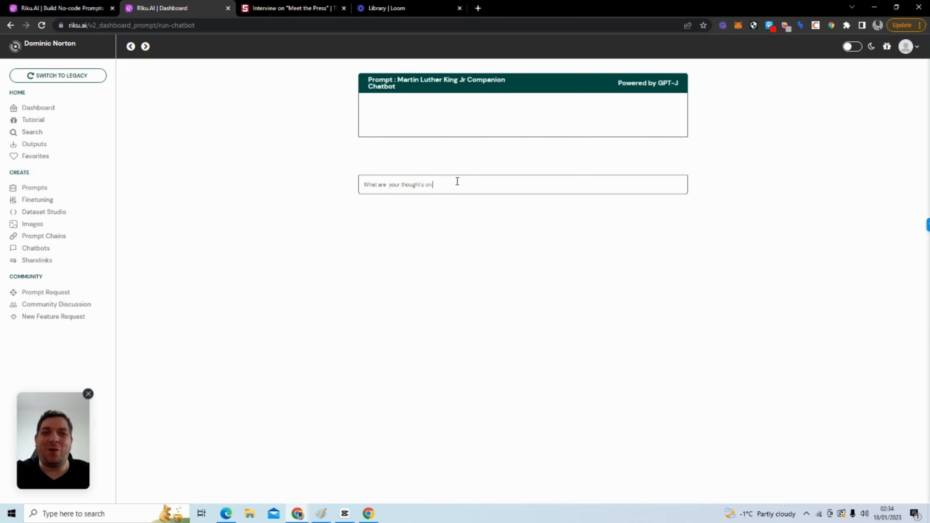
text( race relat)
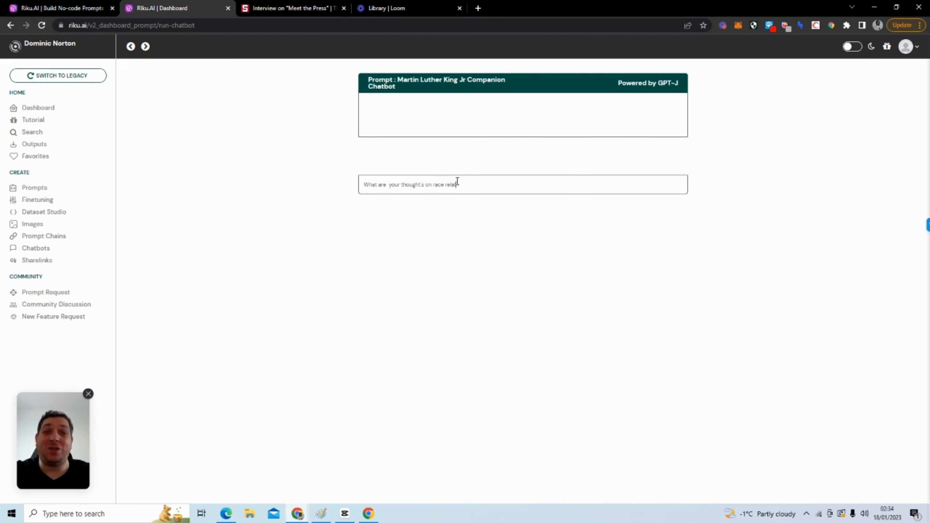
text(s in )
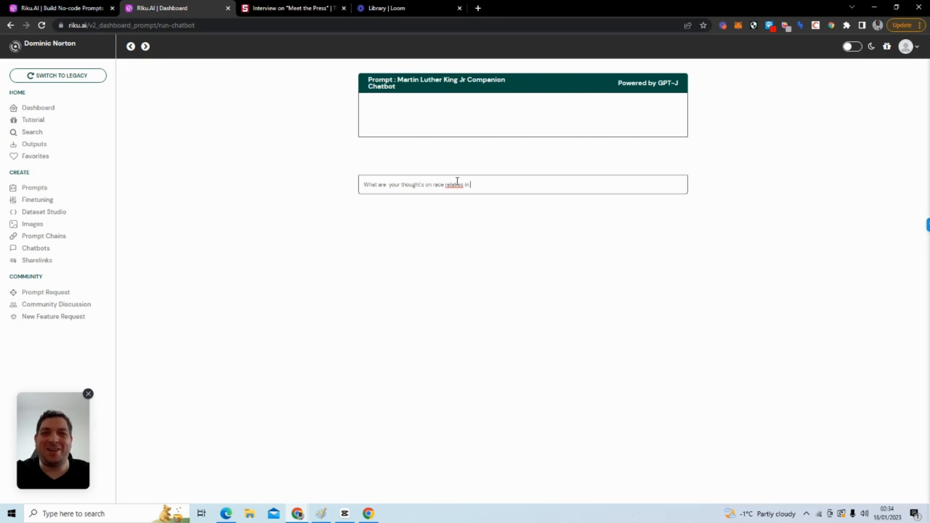
text(America)
right_click(457, 185)
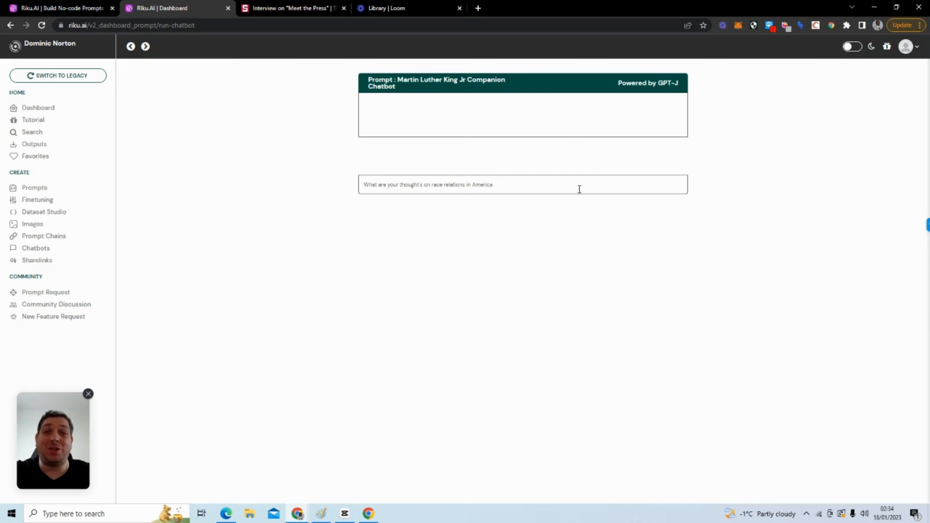
key(Return)
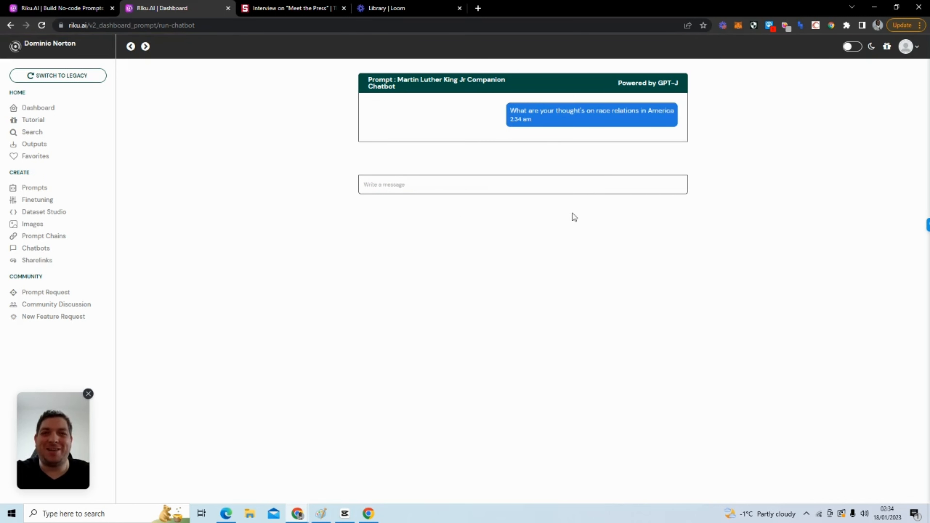